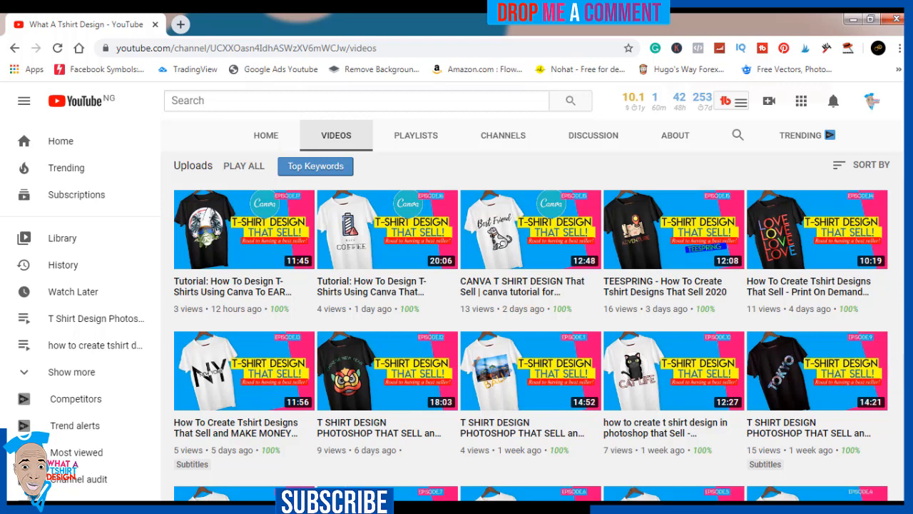
View the baby shirt 1 image from the Baby Shirts folder in the Pictures library, and close its windows
{"action": "scroll", "coordinate": [532, 307], "scroll_direction": "up", "scroll_amount": 3}
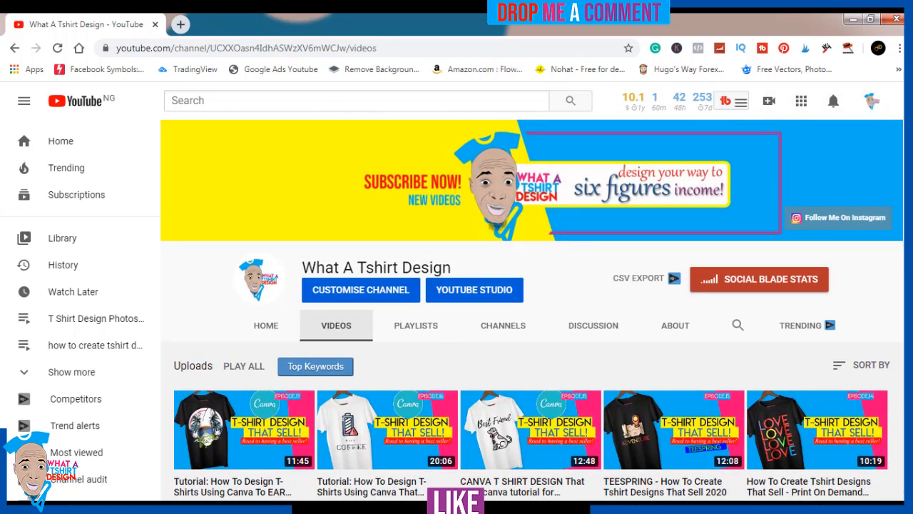
{"action": "left_click", "coordinate": [853, 19]}
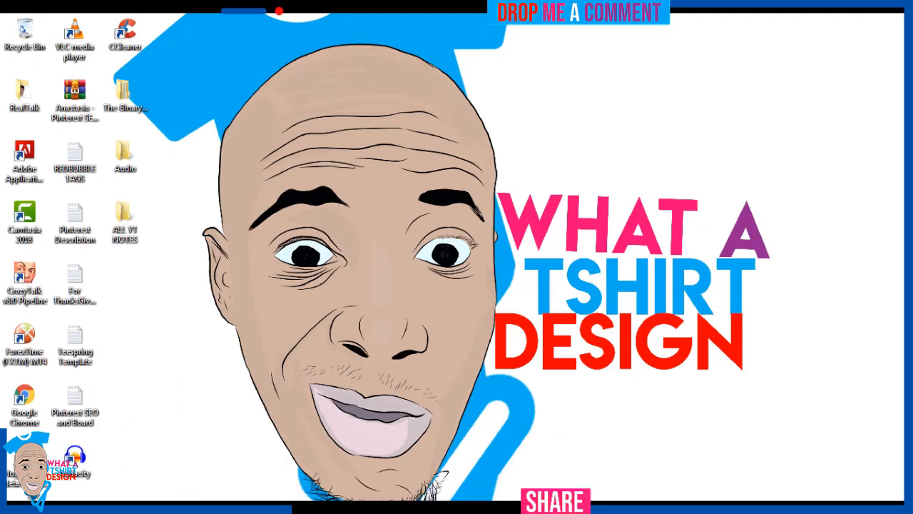
{"action": "left_click", "coordinate": [57, 506]}
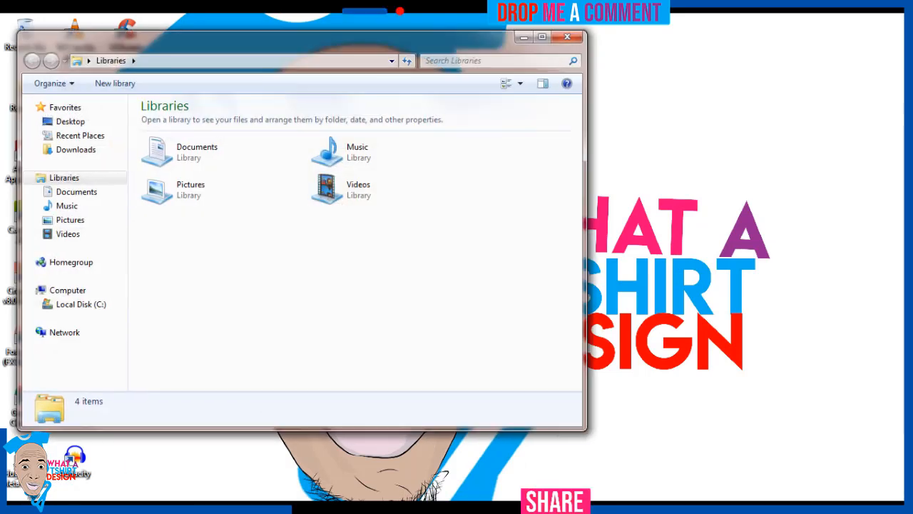
{"action": "double_click", "coordinate": [191, 187]}
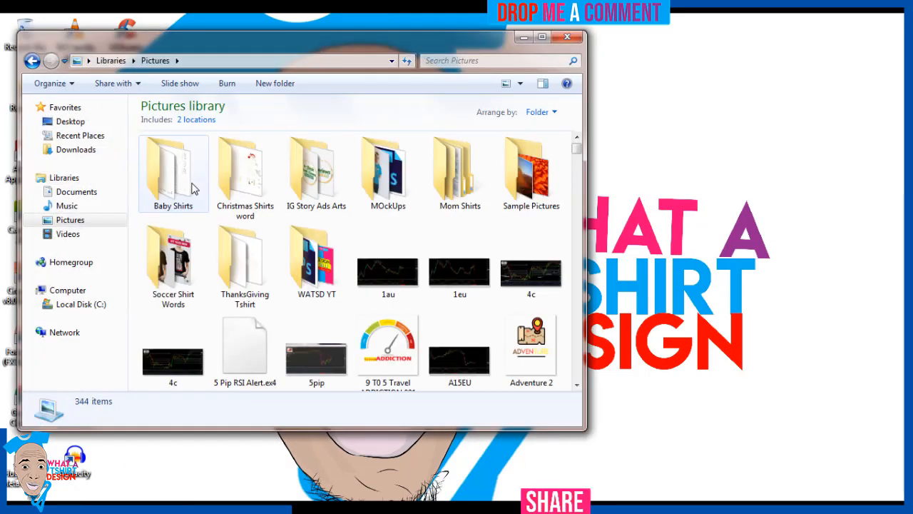
{"action": "double_click", "coordinate": [181, 187]}
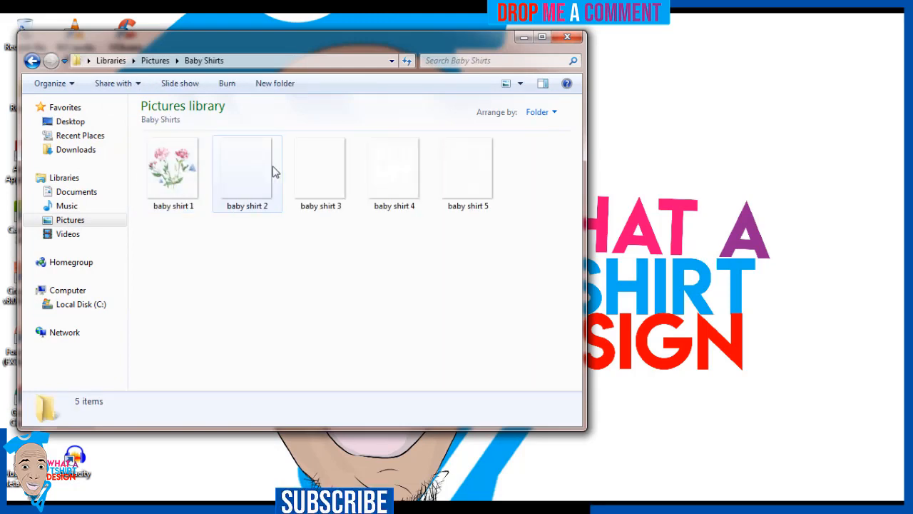
{"action": "double_click", "coordinate": [184, 175]}
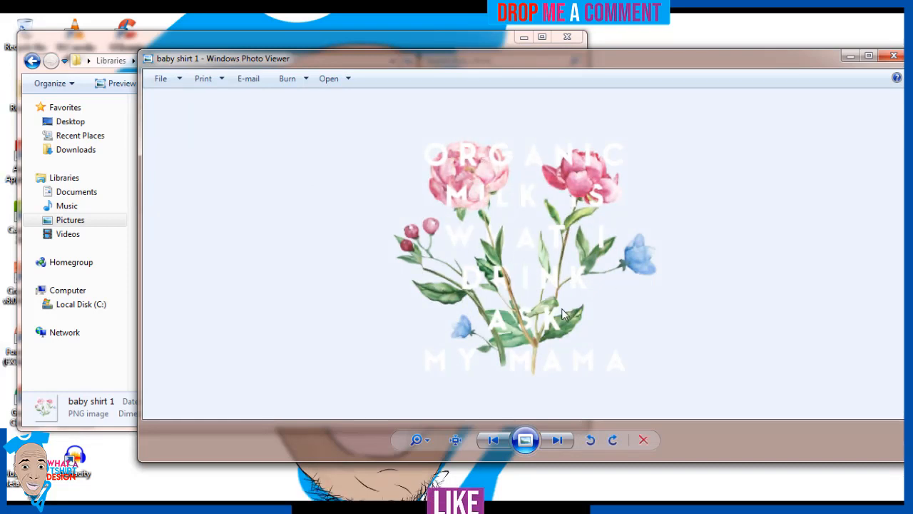
{"action": "left_click", "coordinate": [895, 56]}
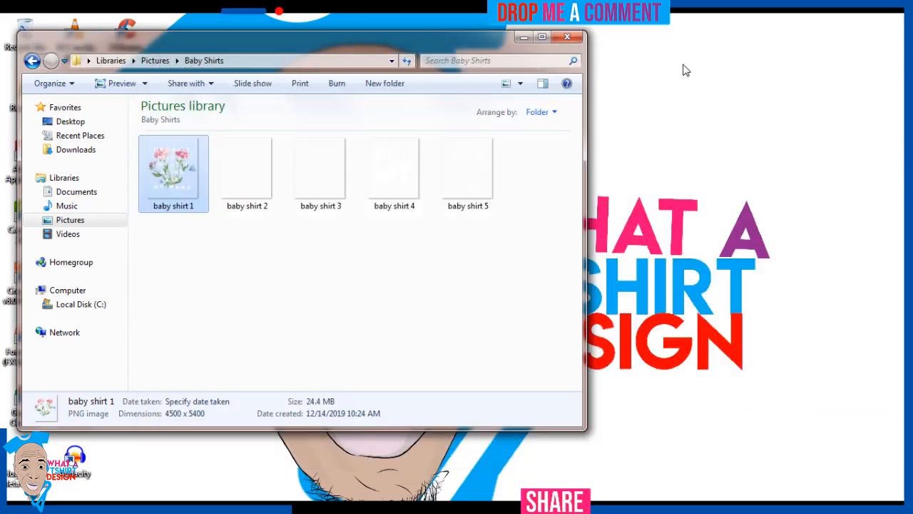
{"action": "left_click", "coordinate": [569, 38]}
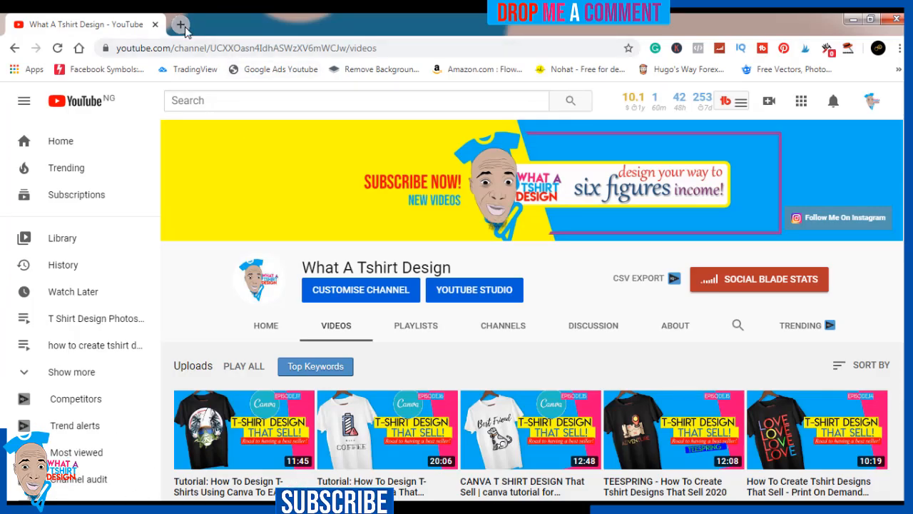
Open canva.com in a new browser tab
{"action": "left_click", "coordinate": [181, 25]}
{"action": "type", "text": "c"}
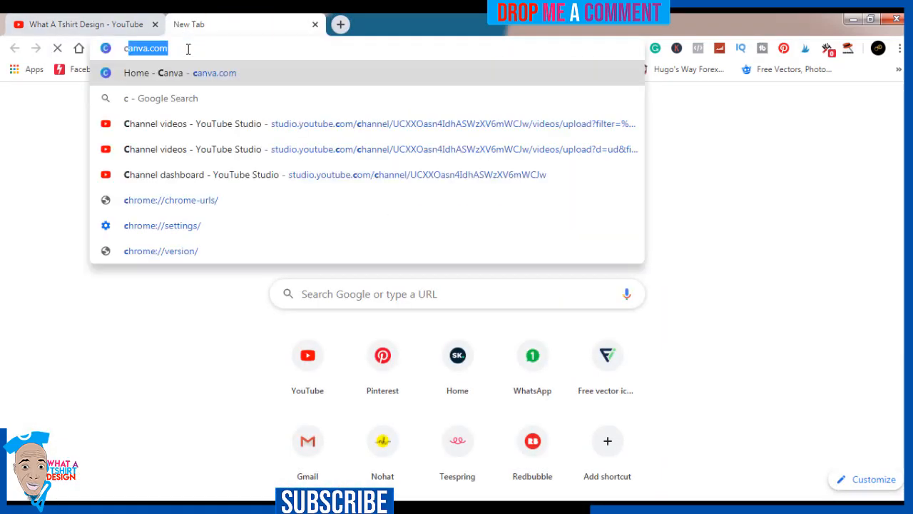
{"action": "key", "text": "Return"}
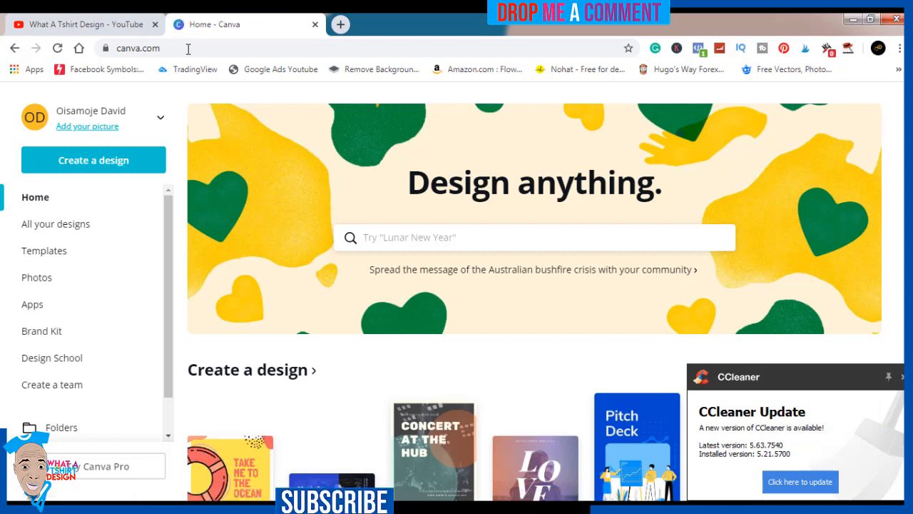
Create a new design with custom dimensions of 4500 x 5400 px
{"action": "left_click", "coordinate": [105, 164]}
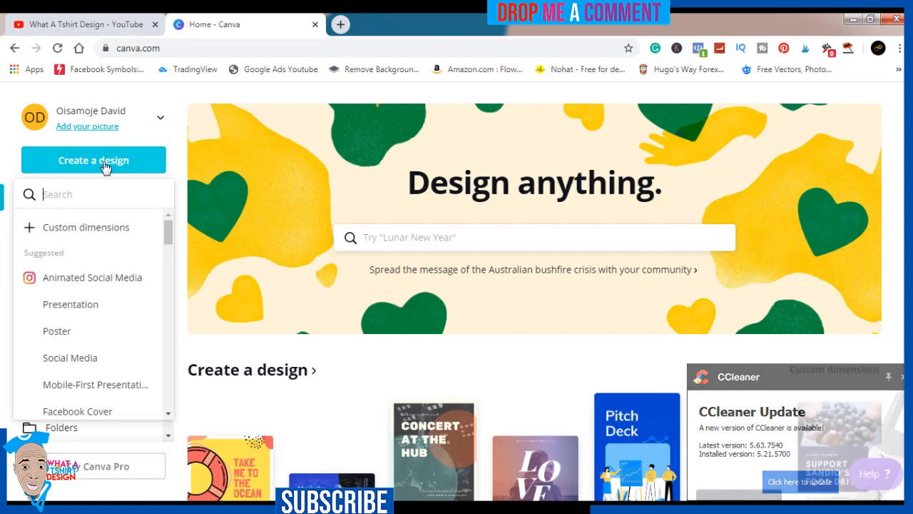
{"action": "left_click", "coordinate": [105, 238]}
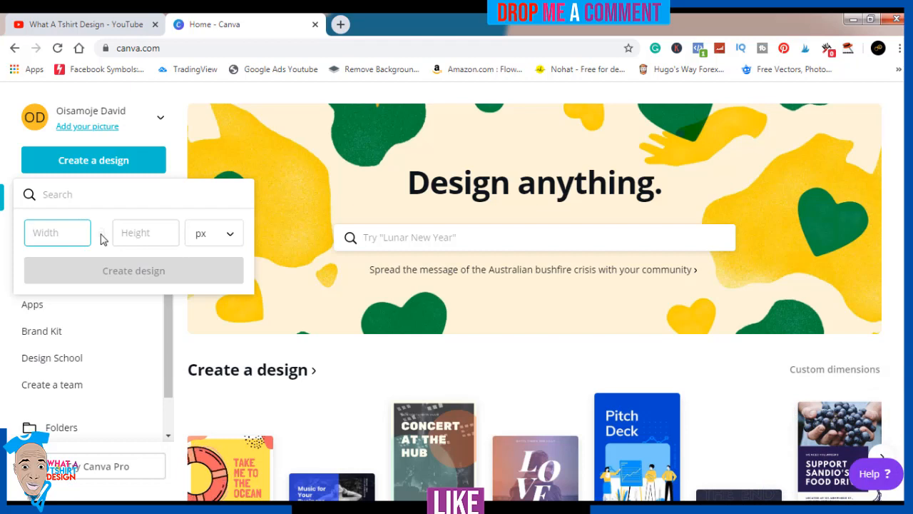
{"action": "type", "text": "4500"}
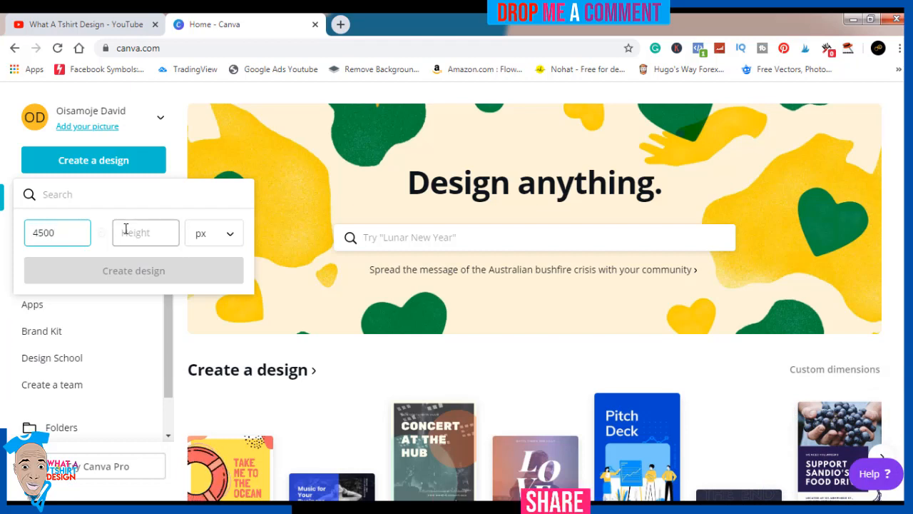
{"action": "left_click", "coordinate": [125, 230]}
{"action": "type", "text": "5400"}
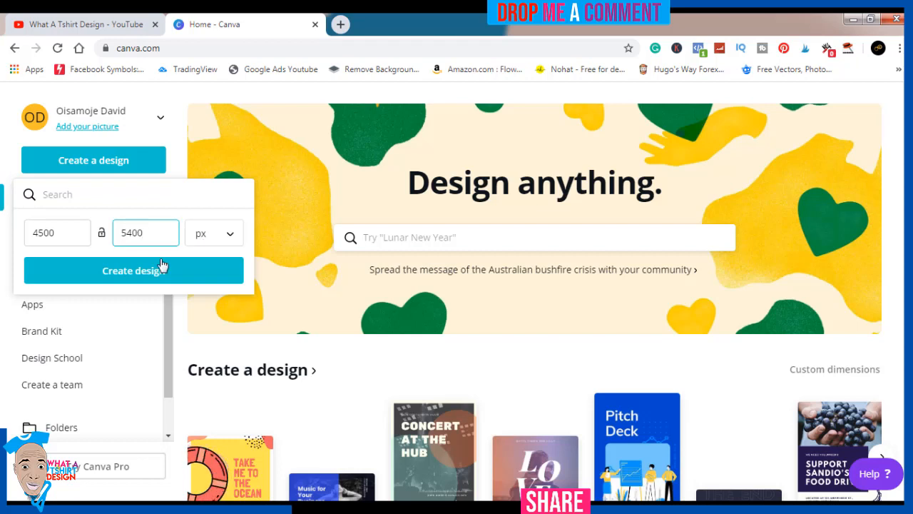
{"action": "left_click", "coordinate": [129, 273]}
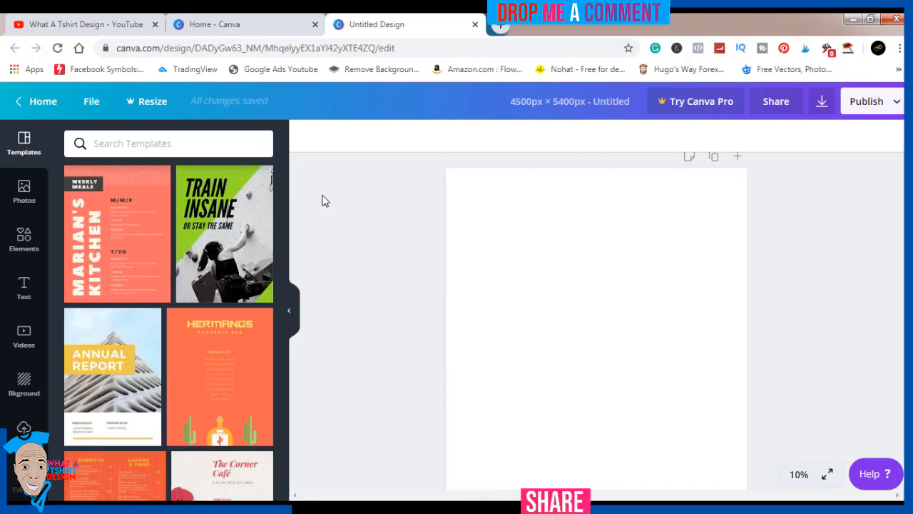
Set the blank page's background colour to black from the default colours
{"action": "left_click", "coordinate": [631, 314]}
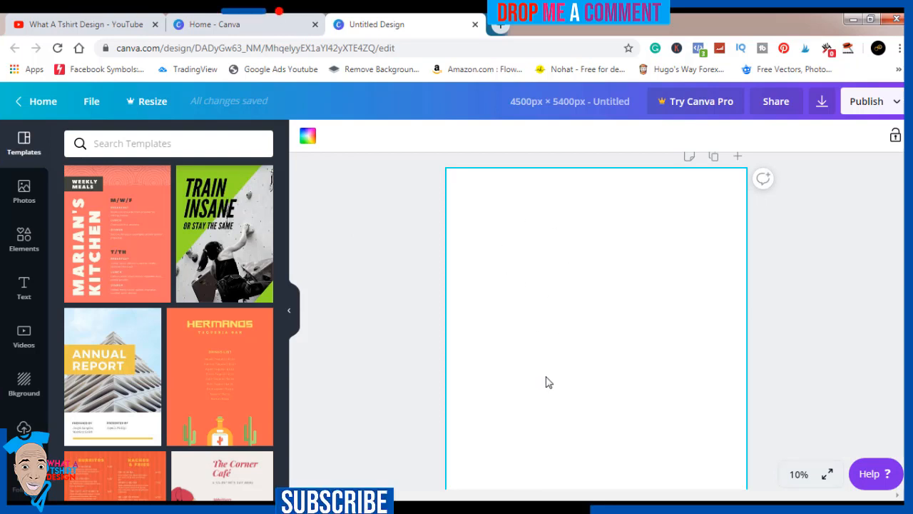
{"action": "left_click", "coordinate": [367, 295]}
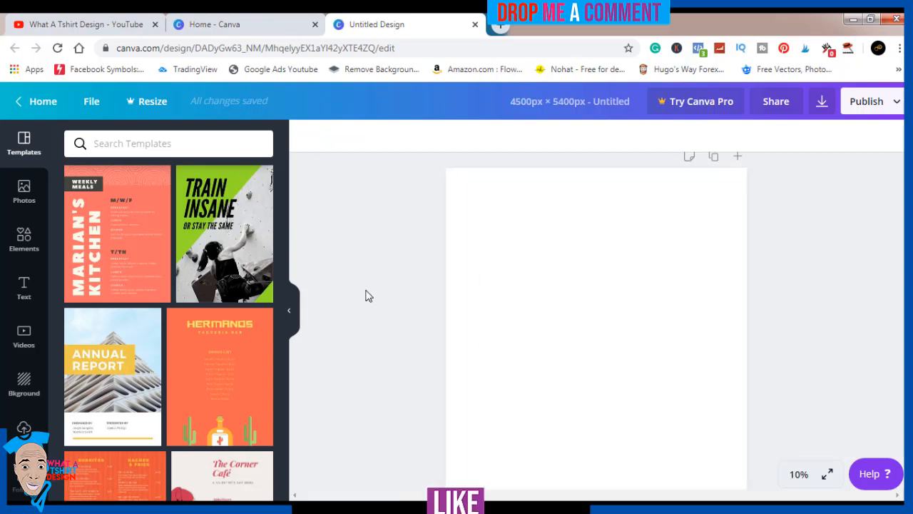
{"action": "left_click", "coordinate": [519, 398]}
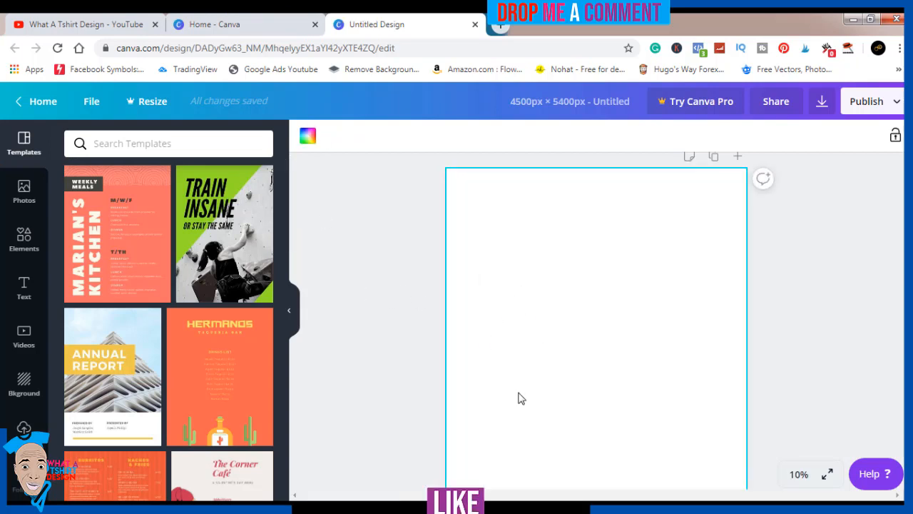
{"action": "left_click", "coordinate": [307, 136]}
{"action": "left_click", "coordinate": [78, 401]}
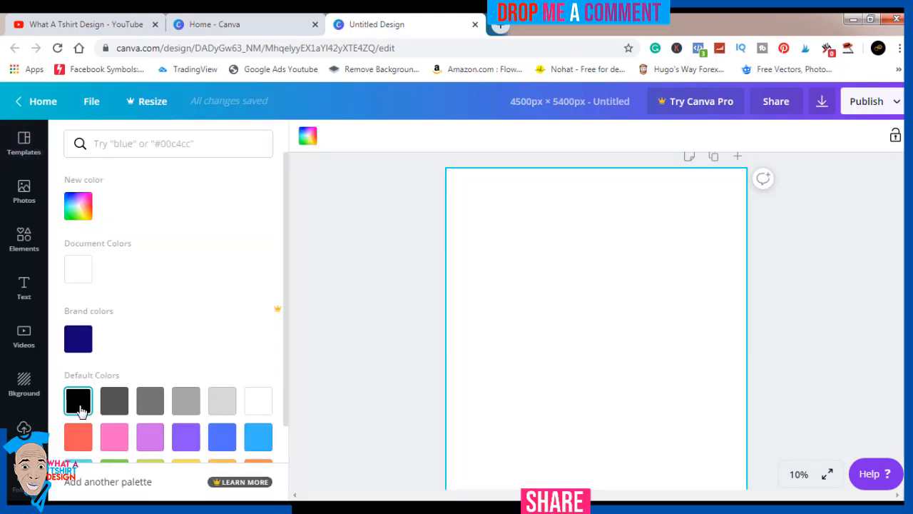
{"action": "left_click", "coordinate": [380, 284]}
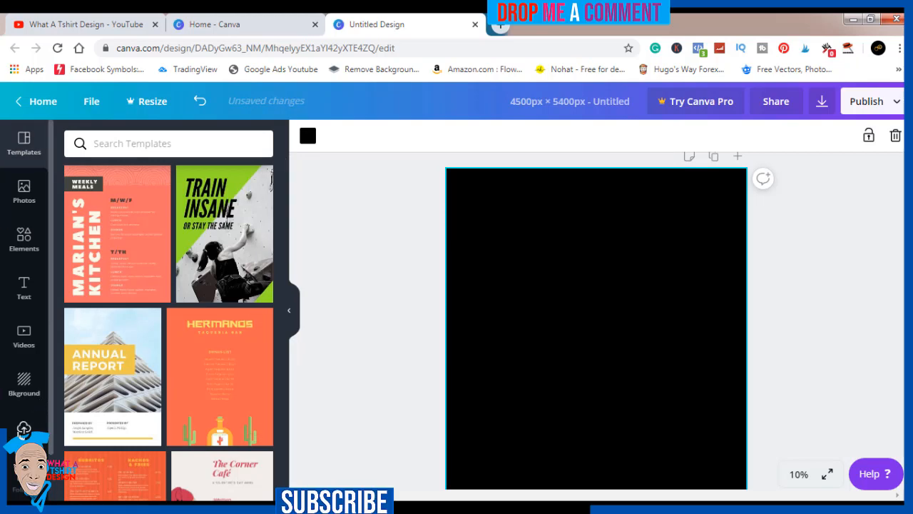
Upload the baby shirt 1 image from the Baby Shirts folder in the Pictures library
{"action": "left_click", "coordinate": [23, 430]}
{"action": "left_click", "coordinate": [141, 144]}
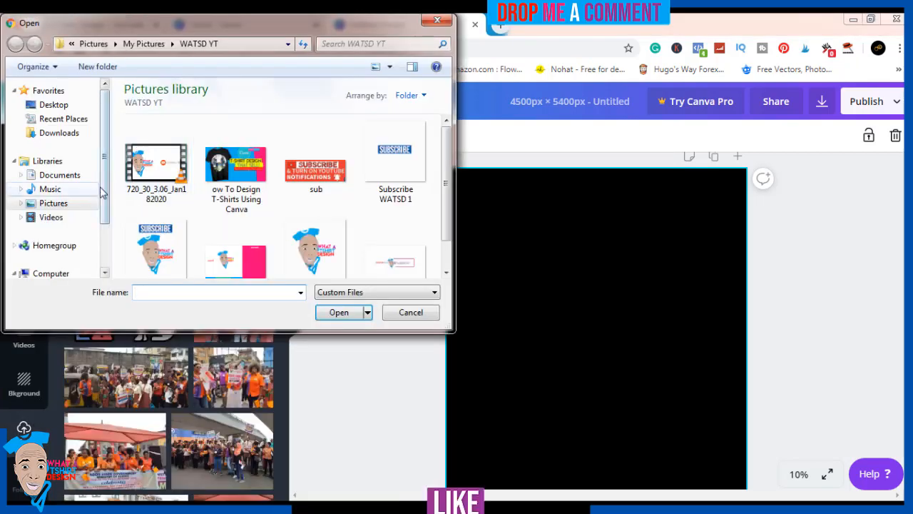
{"action": "left_click", "coordinate": [77, 207]}
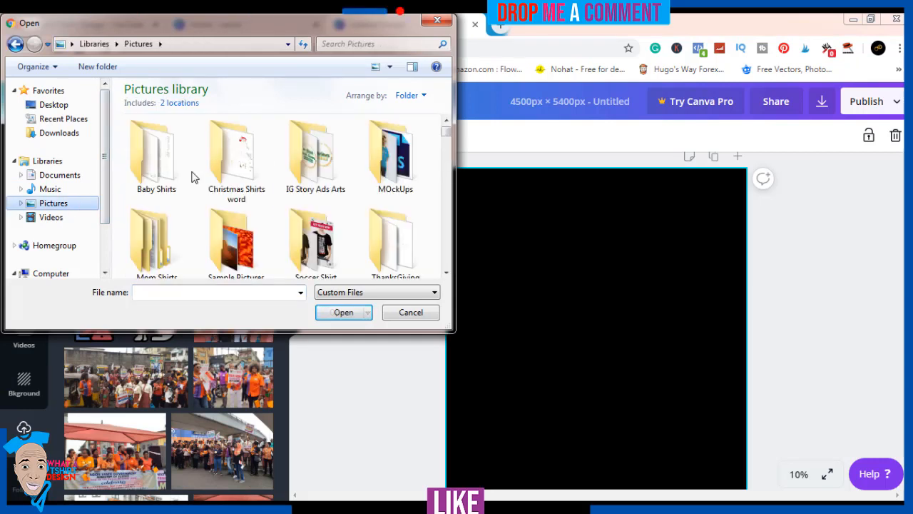
{"action": "double_click", "coordinate": [171, 177]}
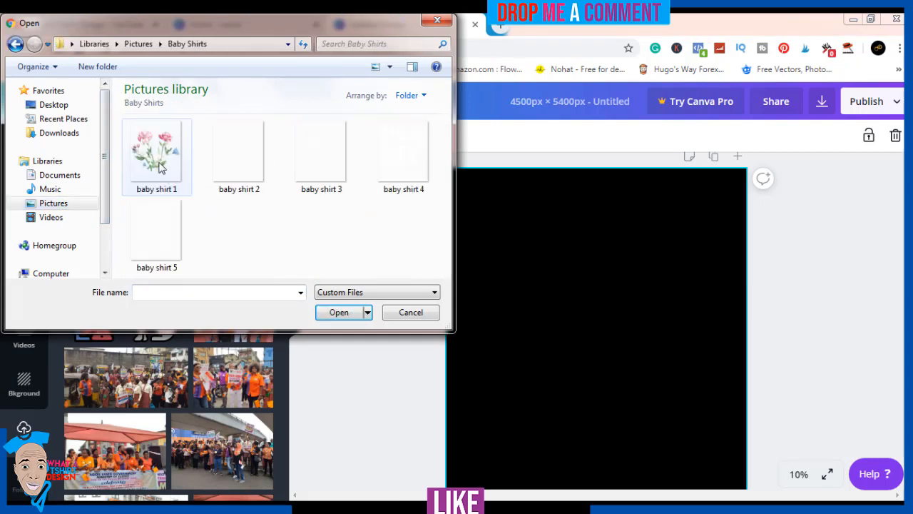
{"action": "left_click", "coordinate": [160, 168]}
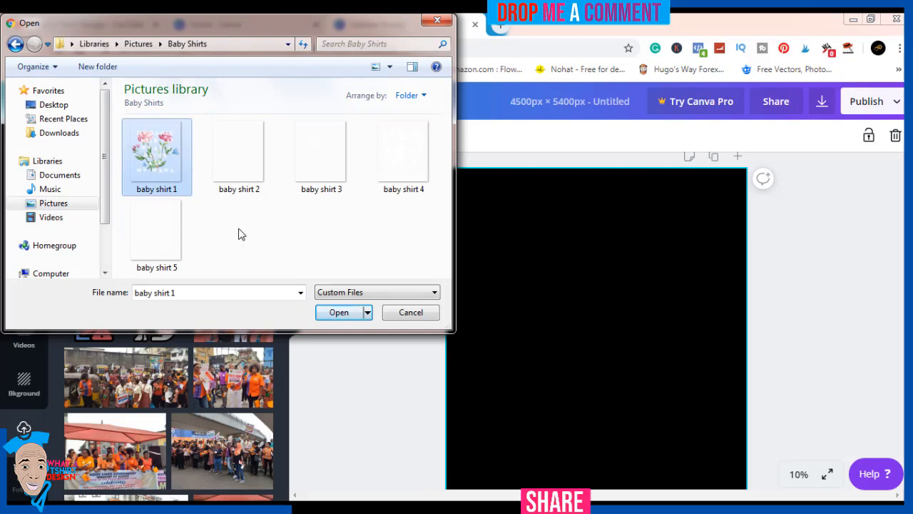
{"action": "left_click", "coordinate": [338, 312]}
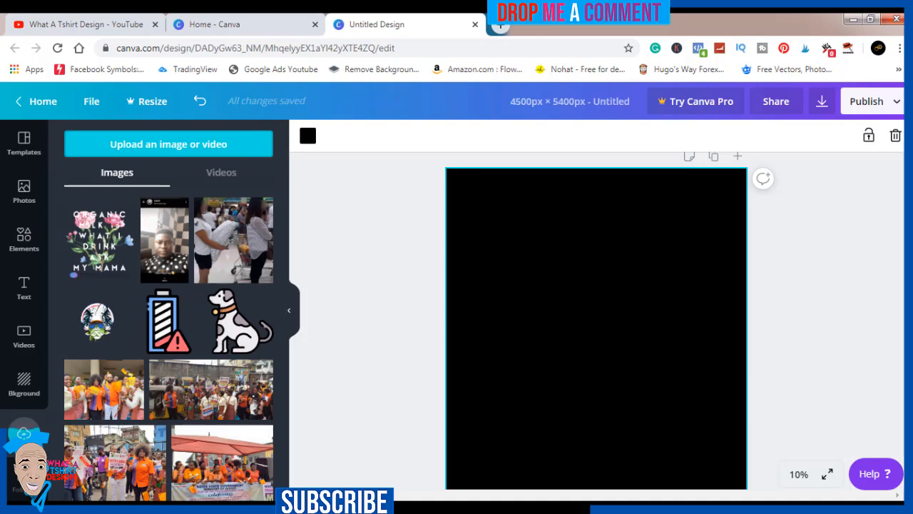
Look through the uploaded videos on the What A Tshirt Design YouTube channel, and return to the untitled Canva design
{"action": "left_click", "coordinate": [104, 24]}
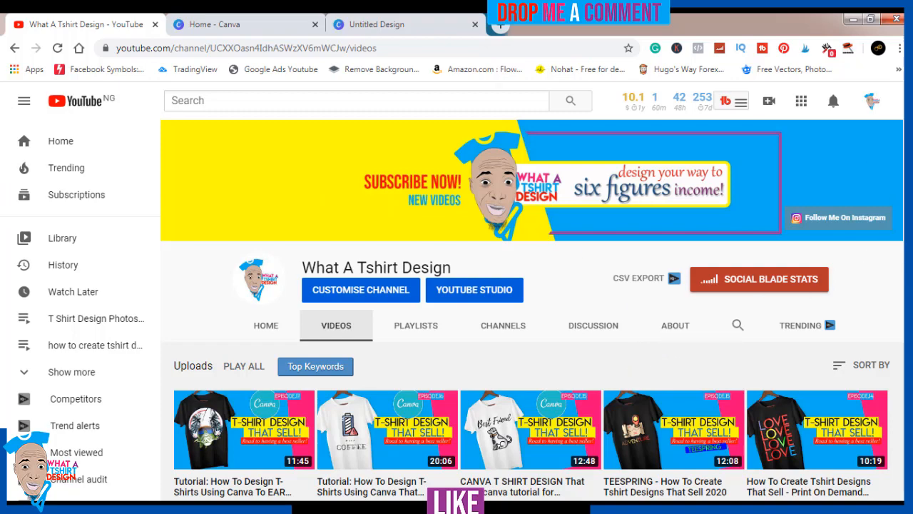
{"action": "scroll", "coordinate": [532, 308], "scroll_direction": "down", "scroll_amount": 2}
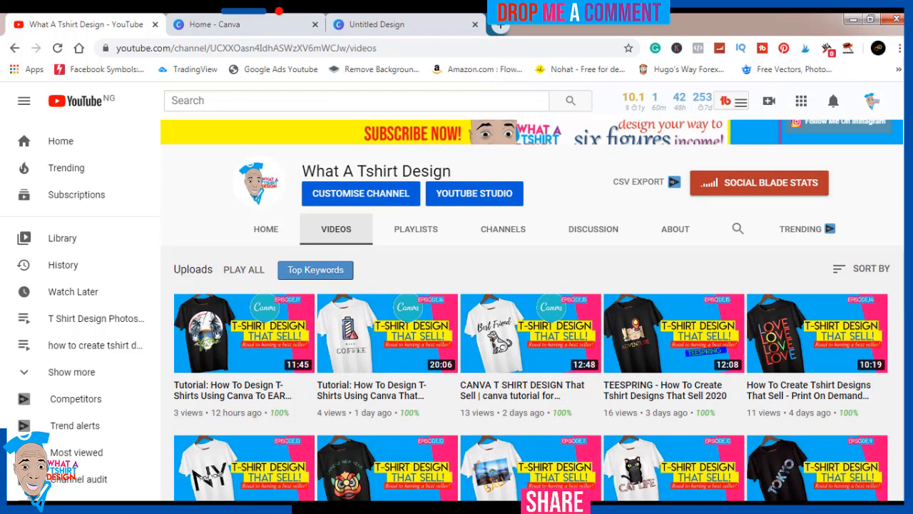
{"action": "scroll", "coordinate": [532, 308], "scroll_direction": "down", "scroll_amount": 2}
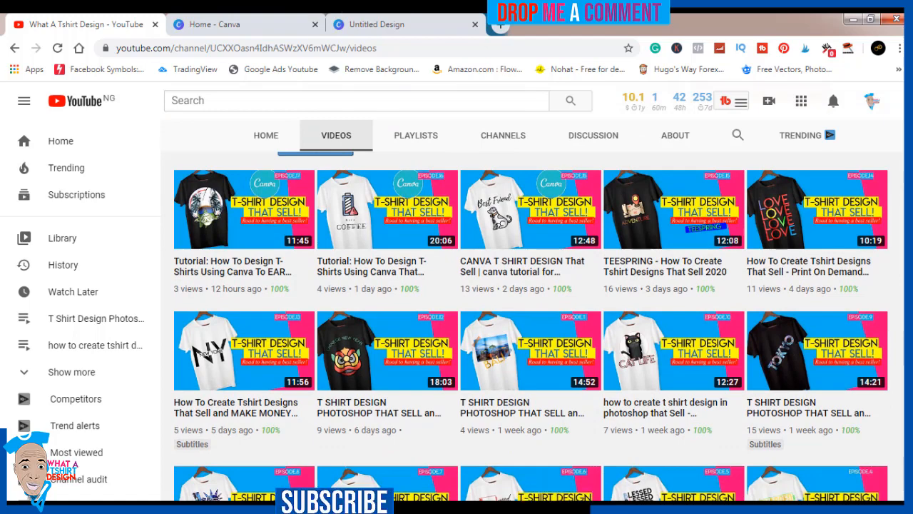
{"action": "scroll", "coordinate": [532, 308], "scroll_direction": "down", "scroll_amount": 1}
{"action": "scroll", "coordinate": [531, 309], "scroll_direction": "up", "scroll_amount": 1}
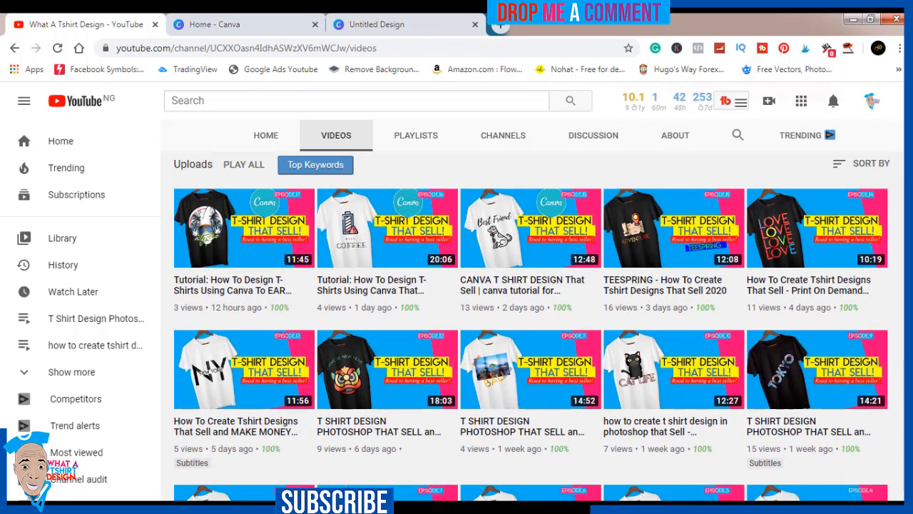
{"action": "scroll", "coordinate": [531, 326], "scroll_direction": "down", "scroll_amount": 2}
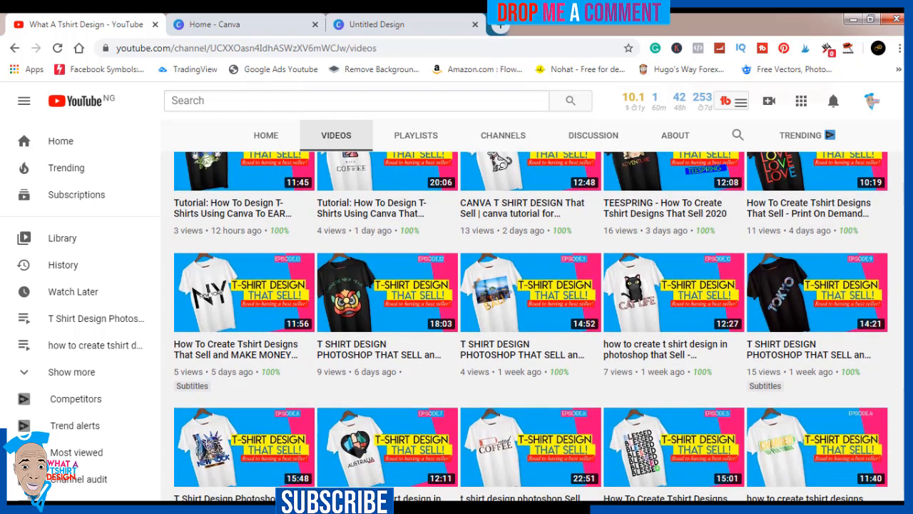
{"action": "scroll", "coordinate": [532, 327], "scroll_direction": "down", "scroll_amount": 3}
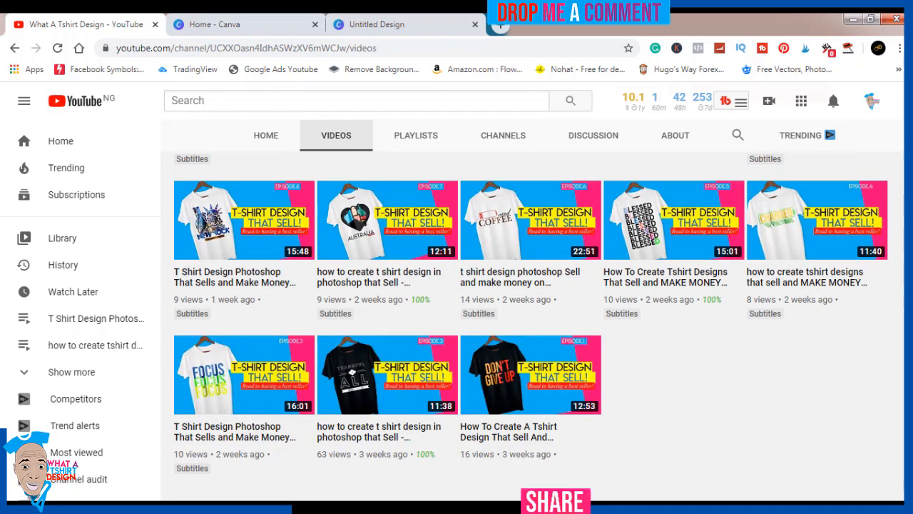
{"action": "scroll", "coordinate": [531, 317], "scroll_direction": "up", "scroll_amount": 4}
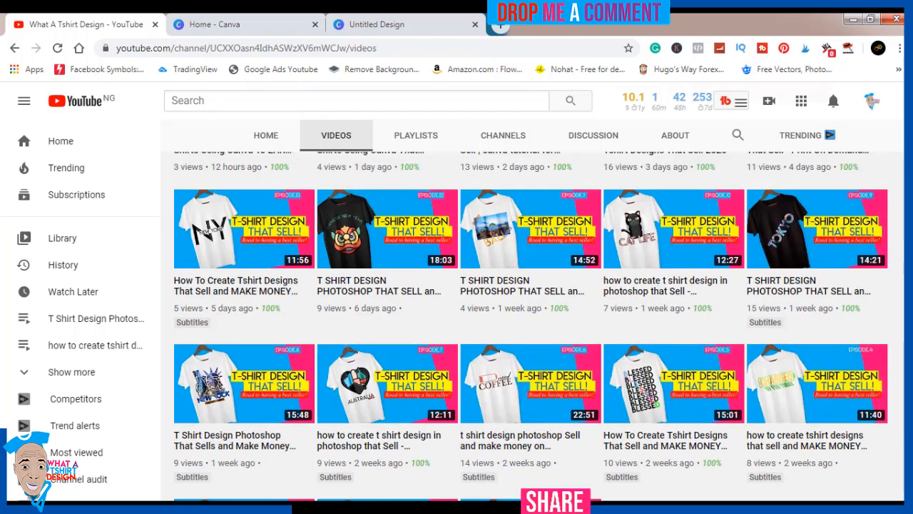
{"action": "scroll", "coordinate": [530, 317], "scroll_direction": "up", "scroll_amount": 3}
{"action": "scroll", "coordinate": [531, 316], "scroll_direction": "up", "scroll_amount": 1}
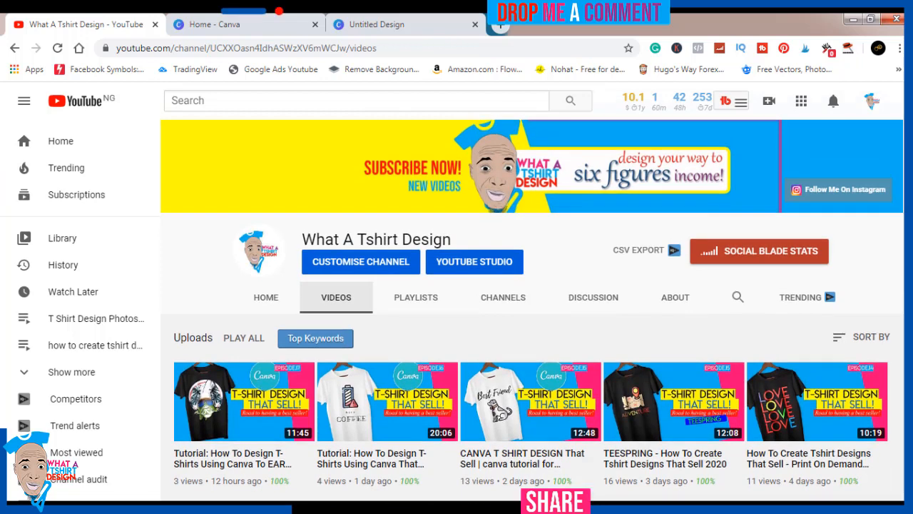
{"action": "mouse_move", "coordinate": [668, 100]}
{"action": "left_click", "coordinate": [380, 23]}
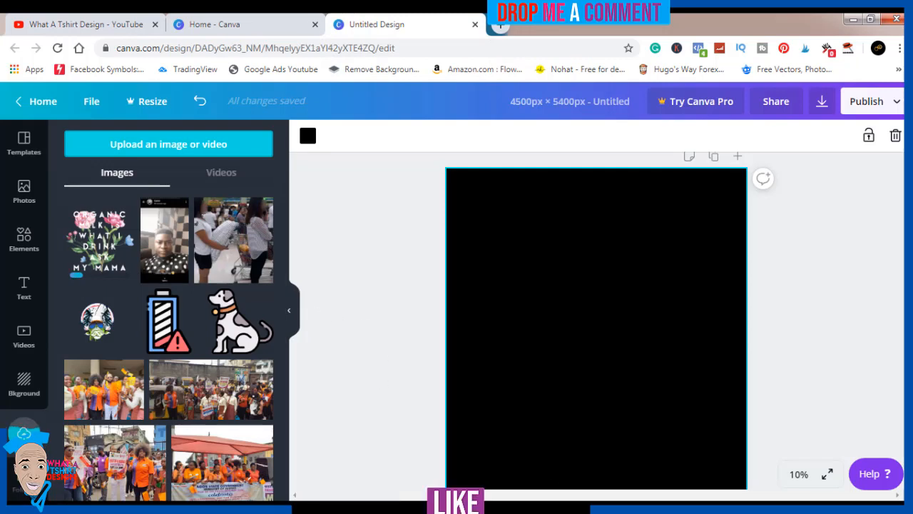
{"action": "left_click", "coordinate": [767, 508]}
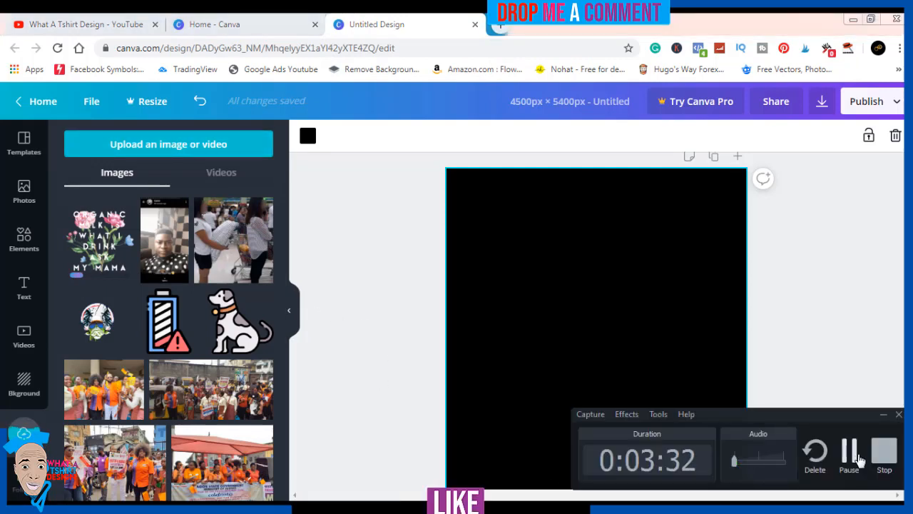
Add the uploaded Organic Milk floral artwork to the black page
{"action": "left_click", "coordinate": [849, 453]}
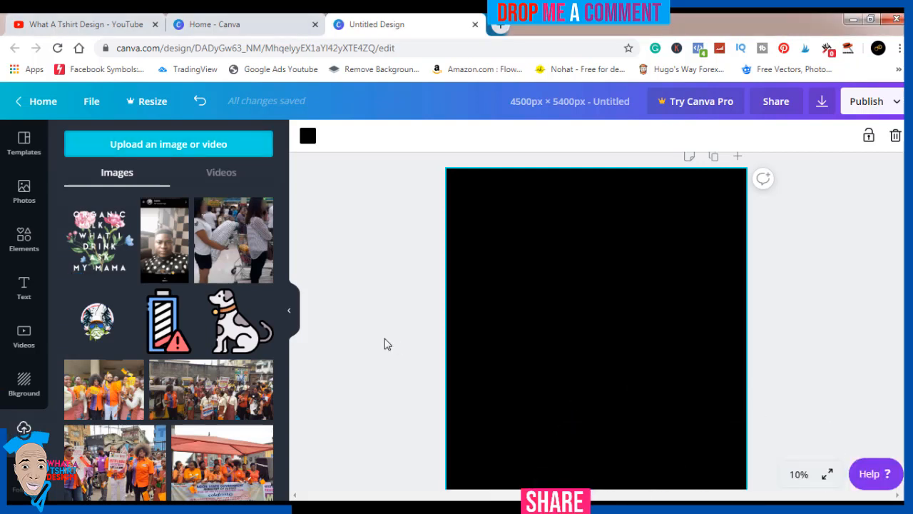
{"action": "left_click", "coordinate": [100, 252]}
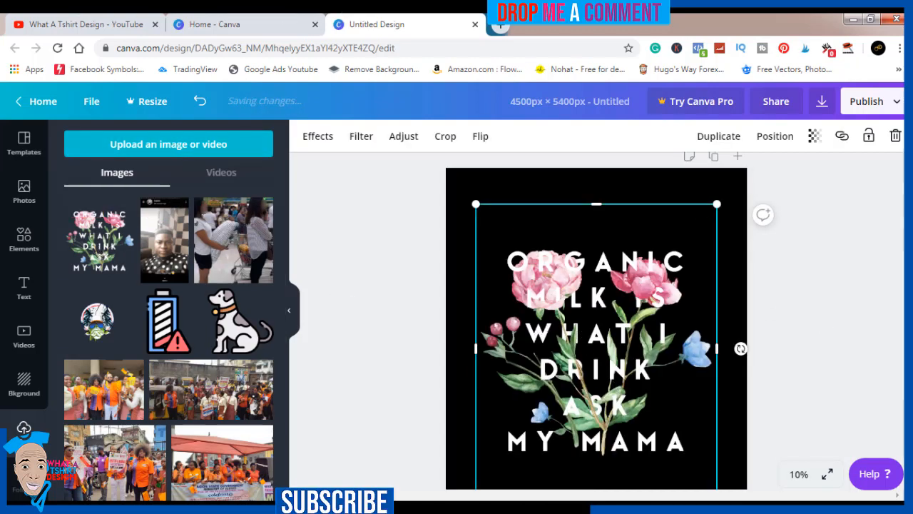
{"action": "scroll", "coordinate": [824, 324], "scroll_direction": "down", "scroll_amount": 1}
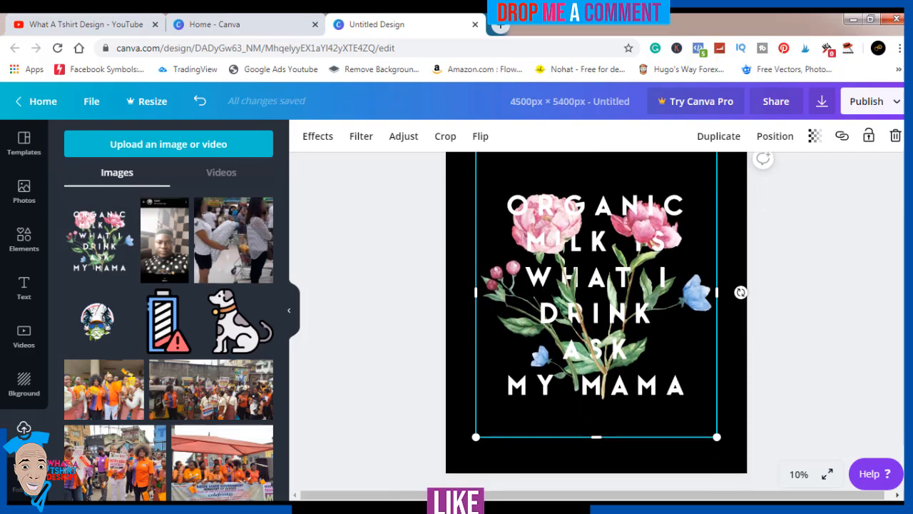
{"action": "left_click", "coordinate": [795, 247]}
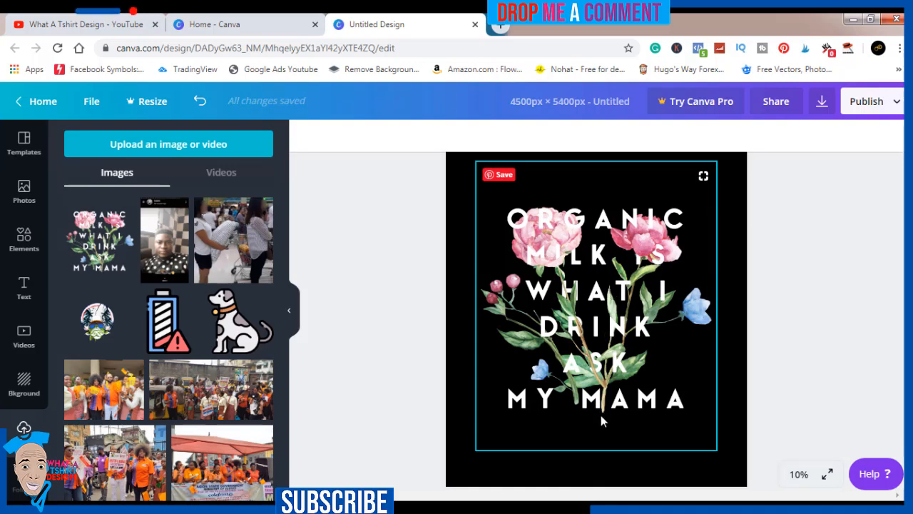
Enlarge the floral artwork to about 4,050 x 4,860 px and centre it horizontally on the black page
{"action": "left_click", "coordinate": [683, 408]}
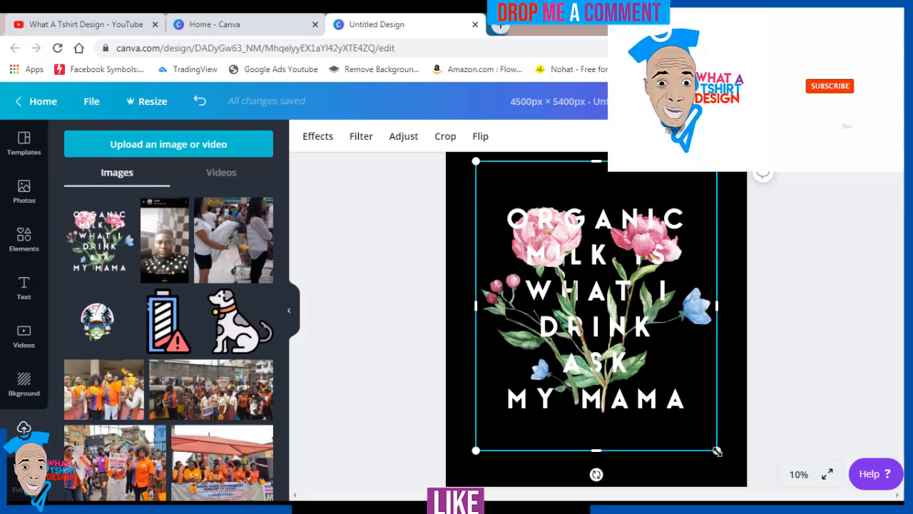
{"action": "left_click_drag", "start_coordinate": [717, 451], "coordinate": [743, 496]}
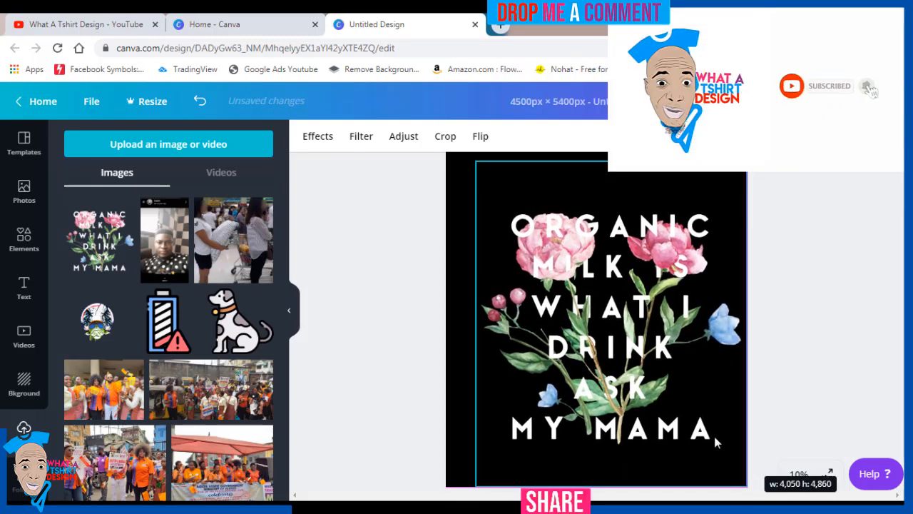
{"action": "left_click_drag", "start_coordinate": [680, 385], "coordinate": [660, 388]}
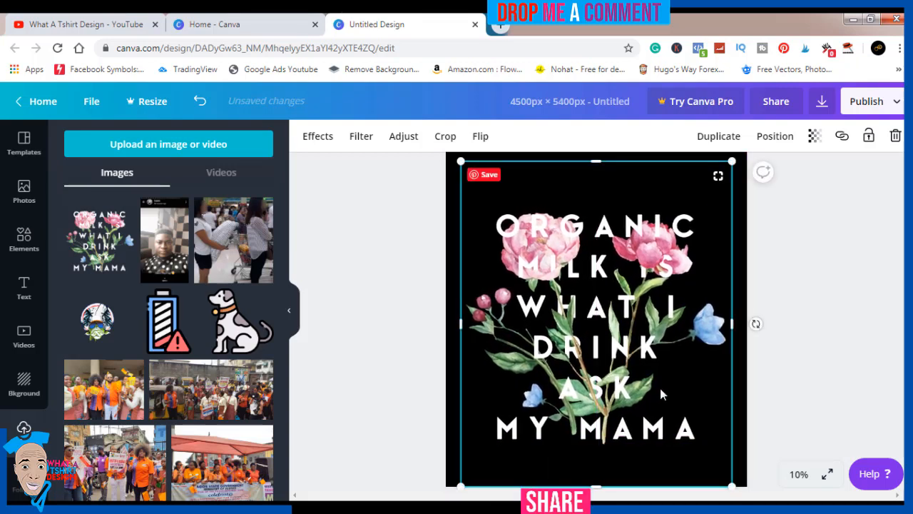
{"action": "left_click", "coordinate": [799, 350]}
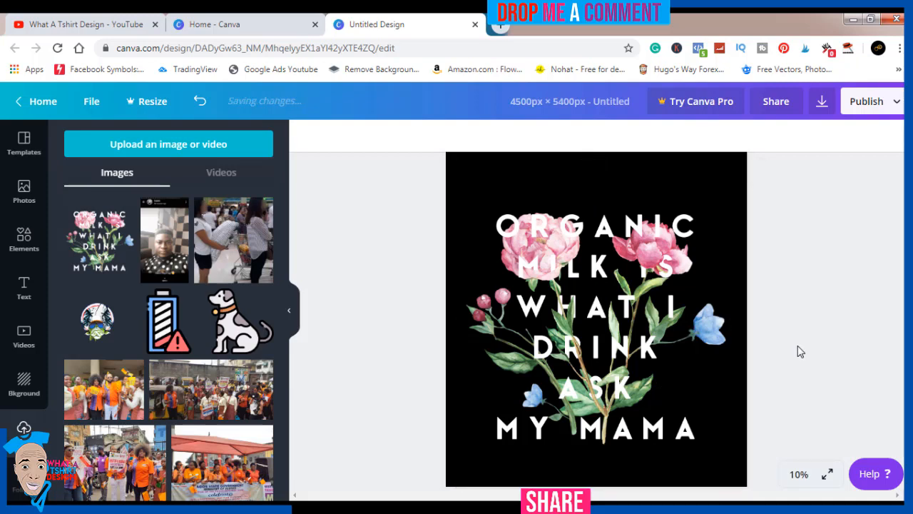
Download the design as a PNG after trying the transparent background option, and close the preview of the downloaded image
{"action": "left_click", "coordinate": [822, 104]}
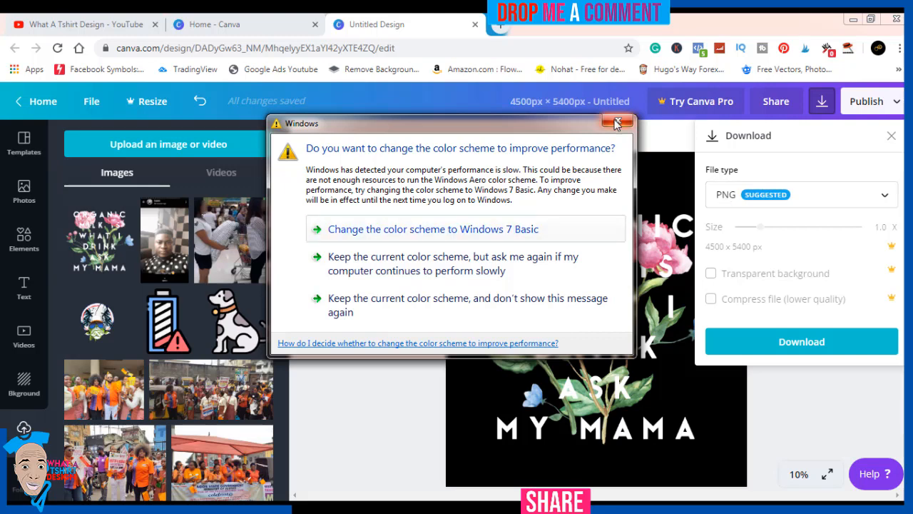
{"action": "left_click", "coordinate": [617, 122]}
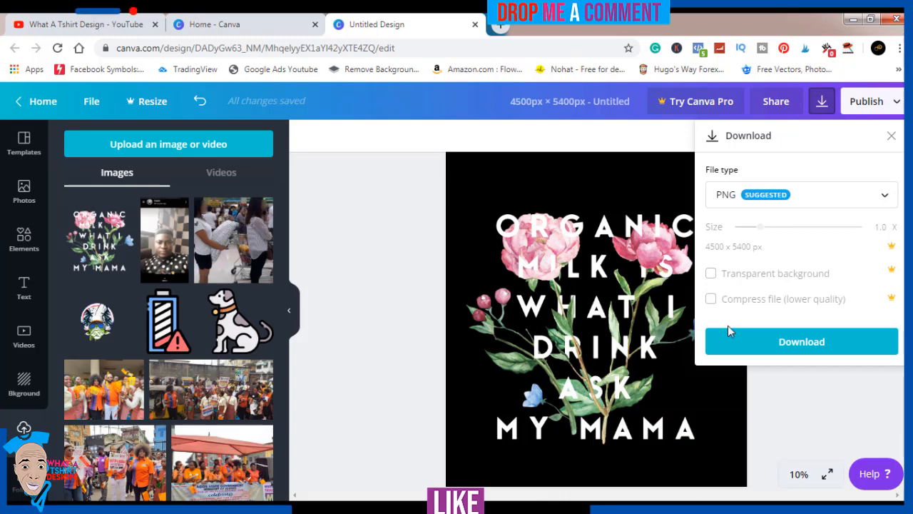
{"action": "left_click", "coordinate": [762, 273]}
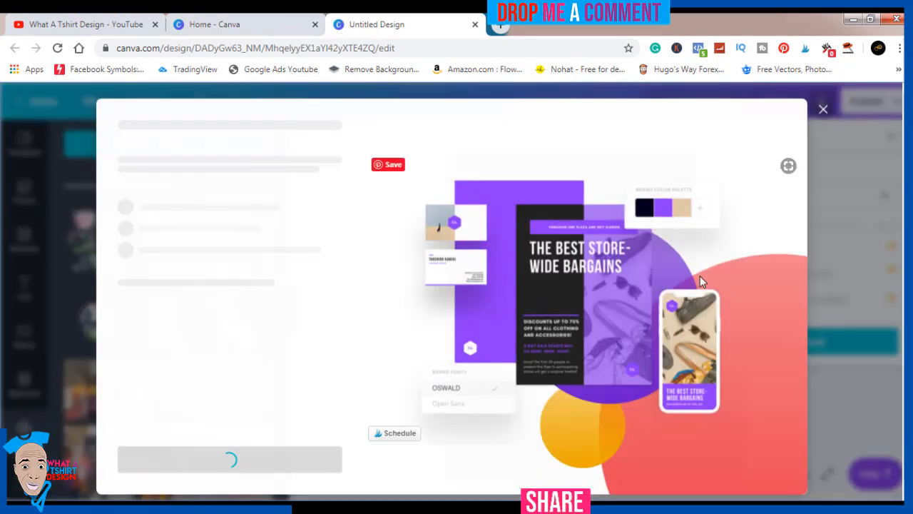
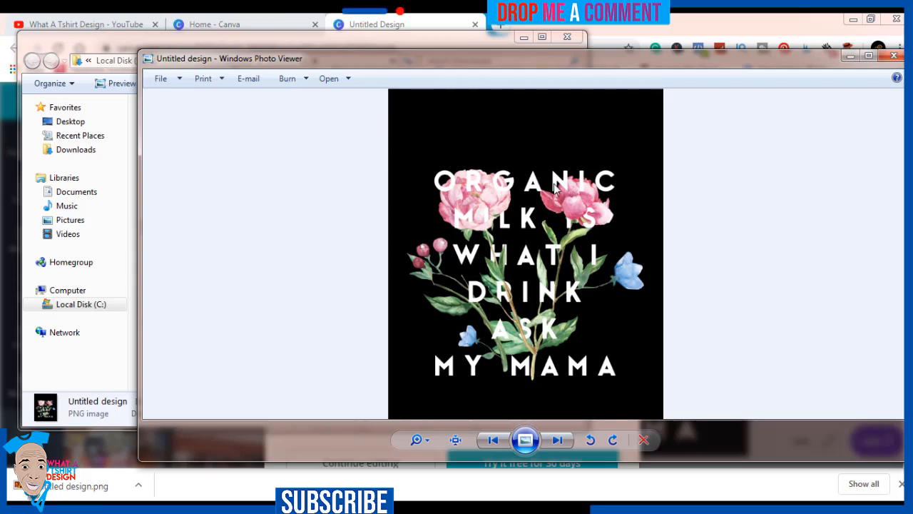
{"action": "left_click", "coordinate": [895, 57]}
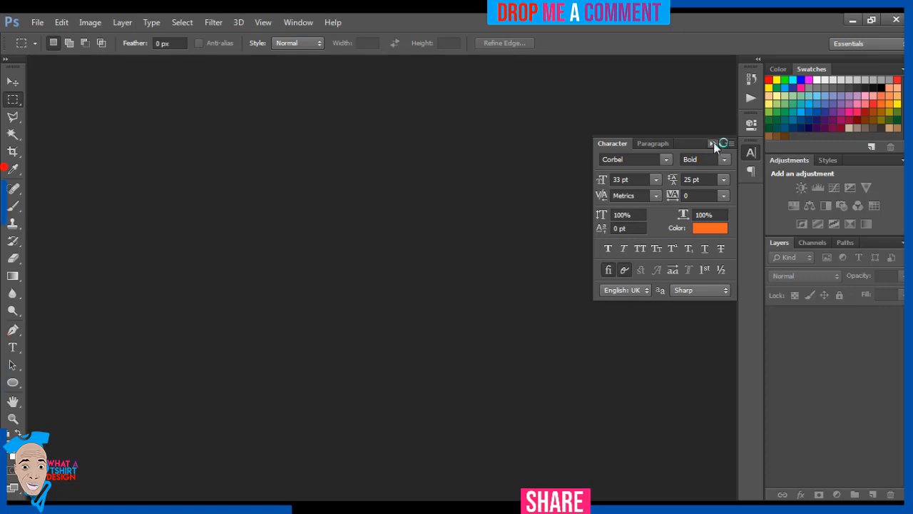
In Photoshop, create a 4500 x 5400 px RGB document at 300 pixels/inch and convert its locked background to a regular layer
{"action": "left_click", "coordinate": [714, 144]}
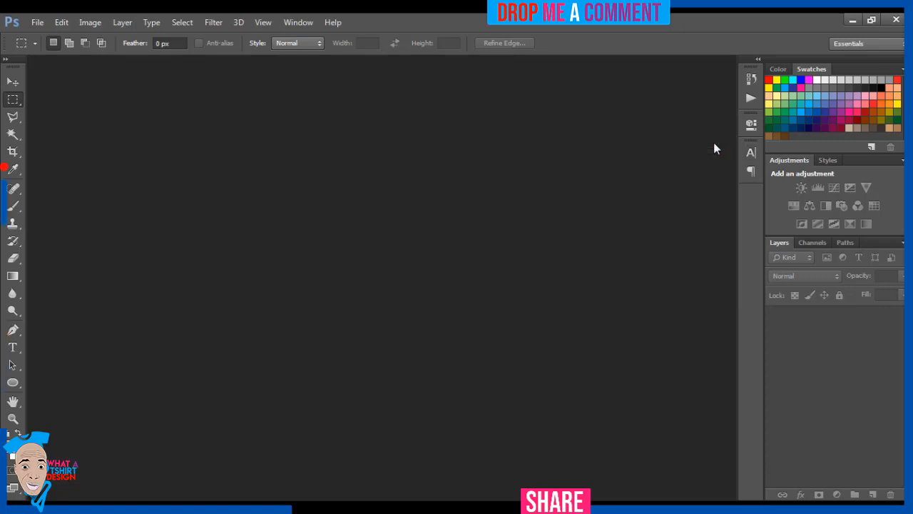
{"action": "left_click", "coordinate": [12, 83]}
{"action": "left_click", "coordinate": [36, 23]}
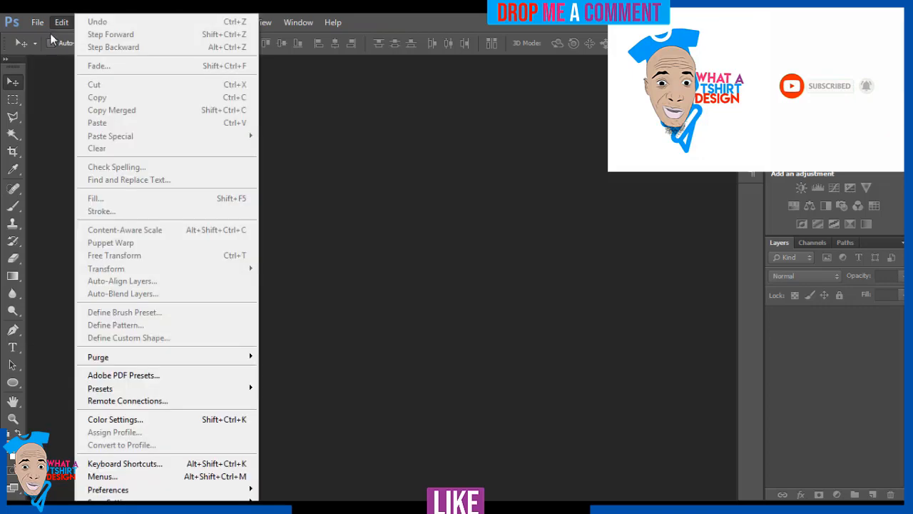
{"action": "left_click", "coordinate": [44, 36]}
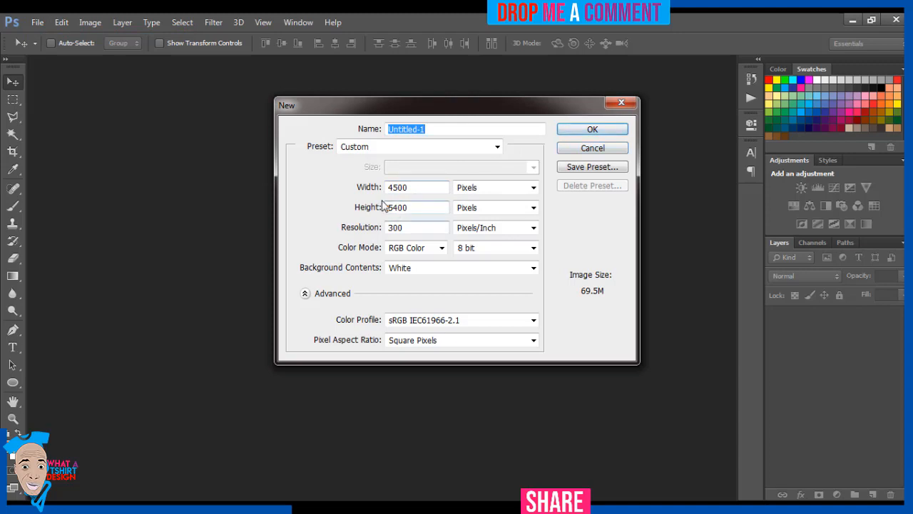
{"action": "left_click", "coordinate": [573, 131]}
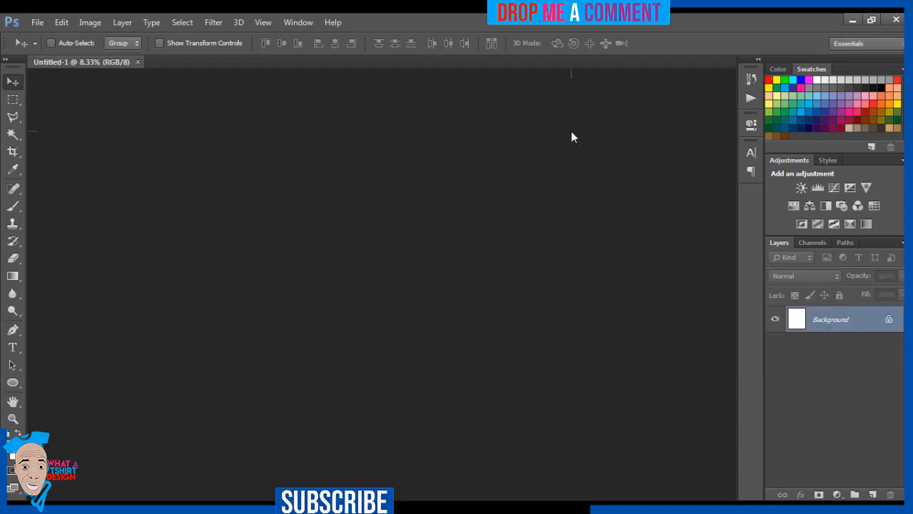
{"action": "double_click", "coordinate": [888, 322]}
{"action": "left_click", "coordinate": [569, 173]}
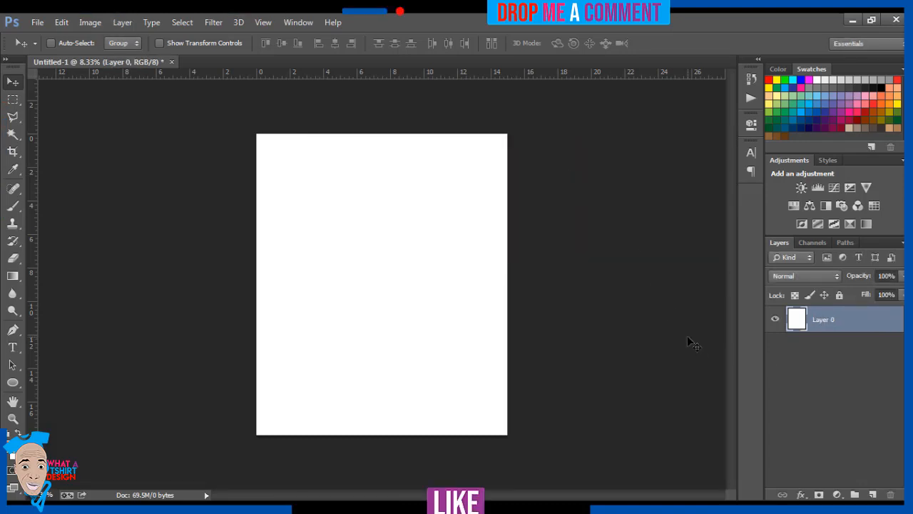
Place the Untitled design PNG from the Downloads folder on the canvas and add an empty layer above it
{"action": "left_click", "coordinate": [112, 510]}
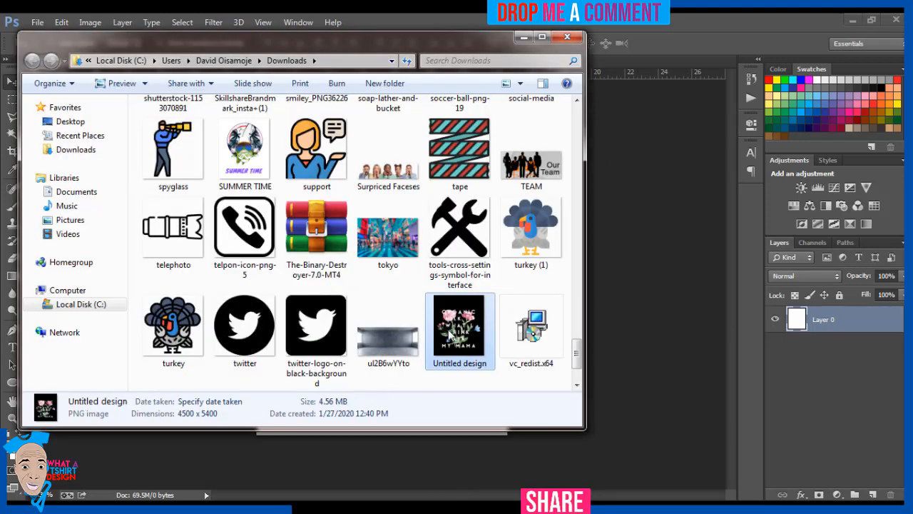
{"action": "left_click_drag", "start_coordinate": [449, 331], "coordinate": [658, 372]}
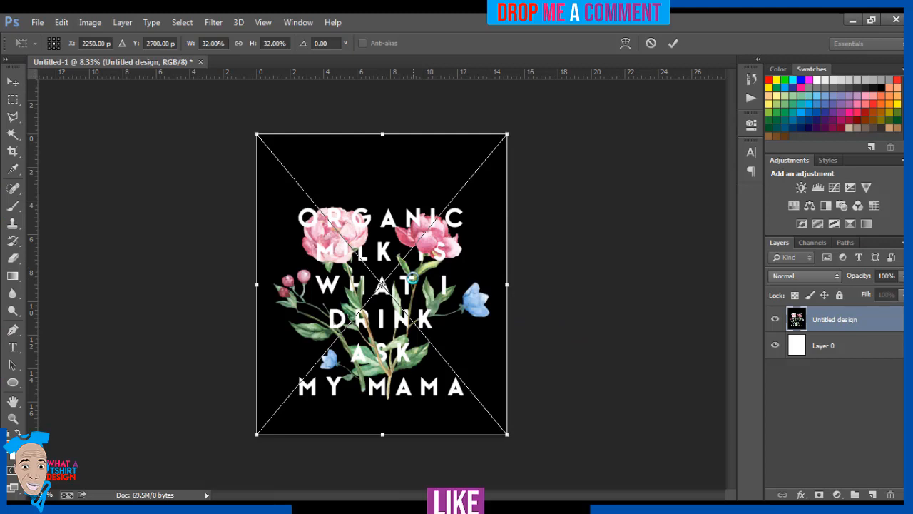
{"action": "key", "text": "Return"}
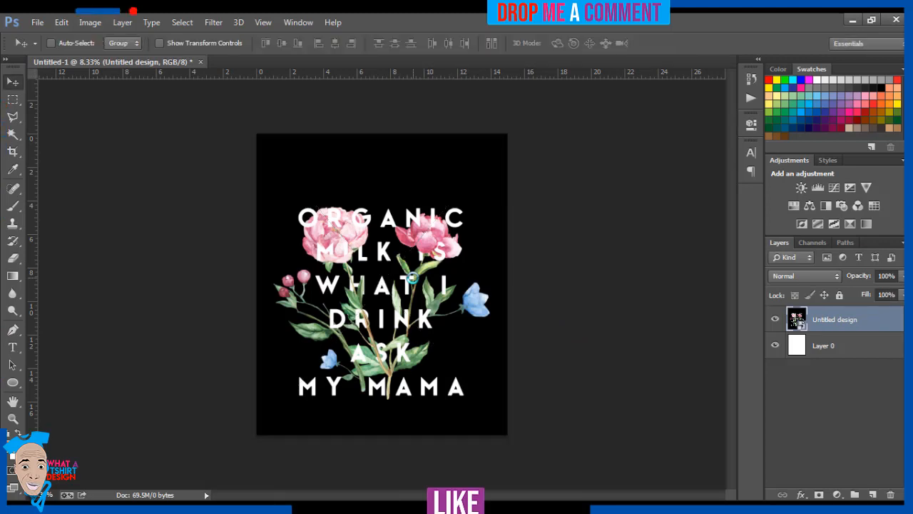
{"action": "left_click", "coordinate": [872, 494]}
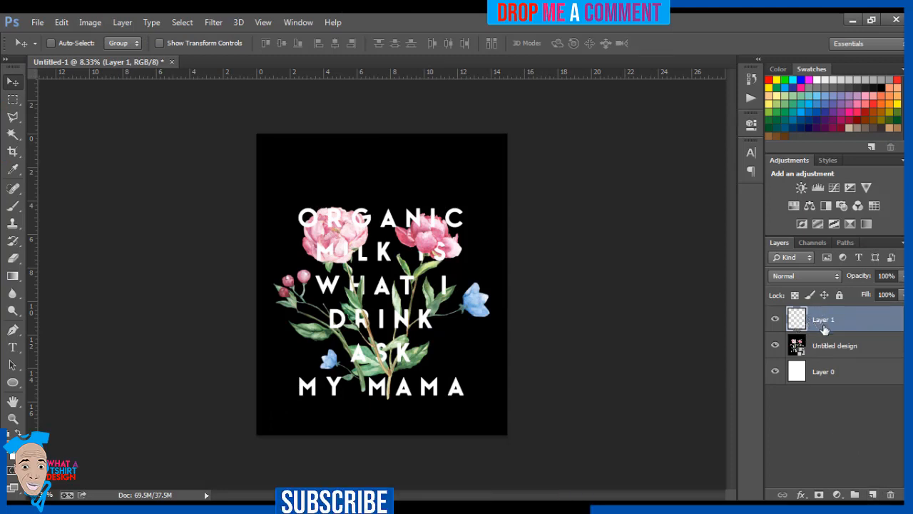
Rasterize the Untitled design layer and delete the black background around the artwork using a Magic Wand selection
{"action": "left_click", "coordinate": [827, 345]}
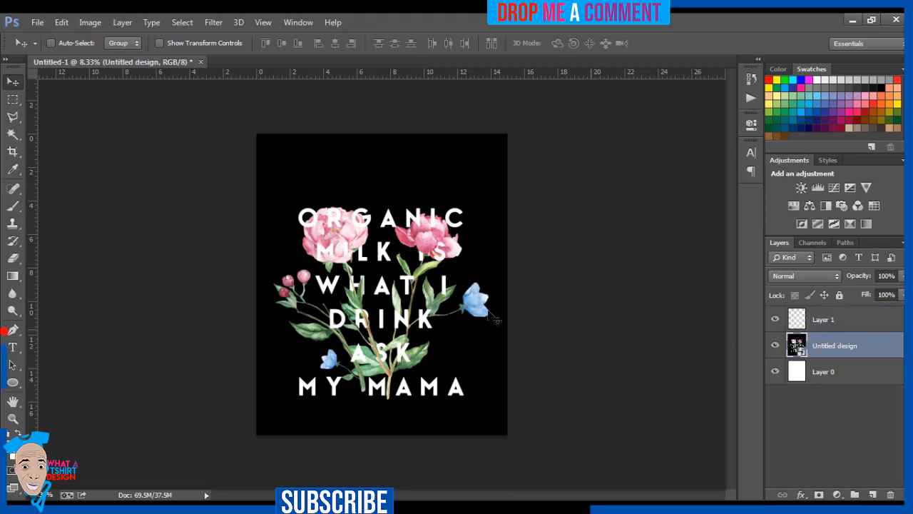
{"action": "left_click", "coordinate": [11, 136]}
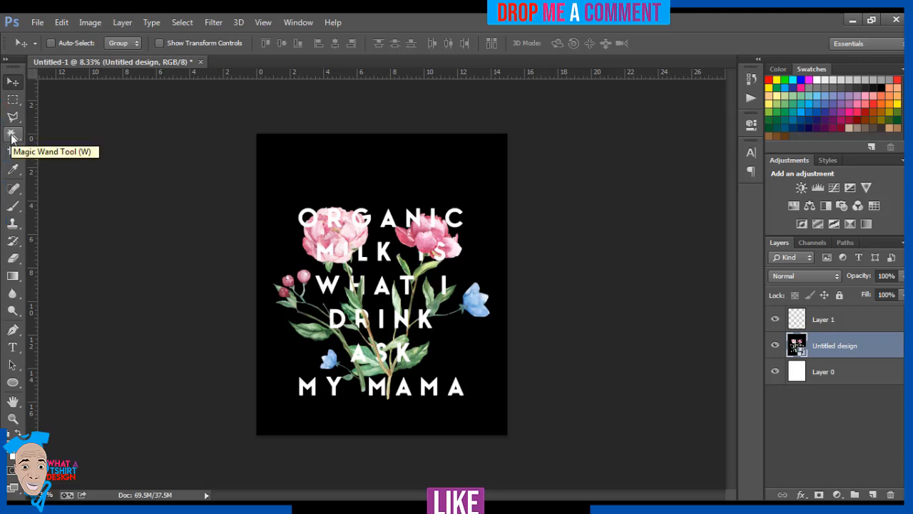
{"action": "left_click", "coordinate": [11, 135]}
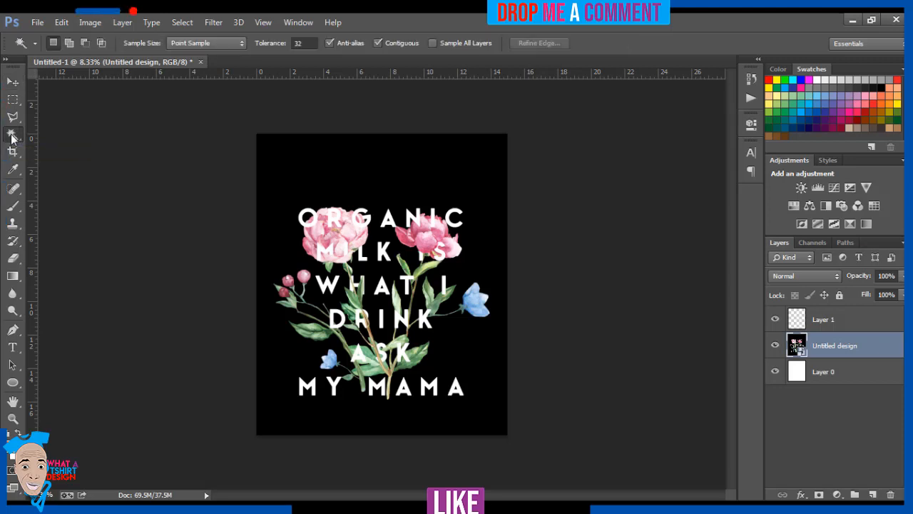
{"action": "left_click", "coordinate": [286, 166]}
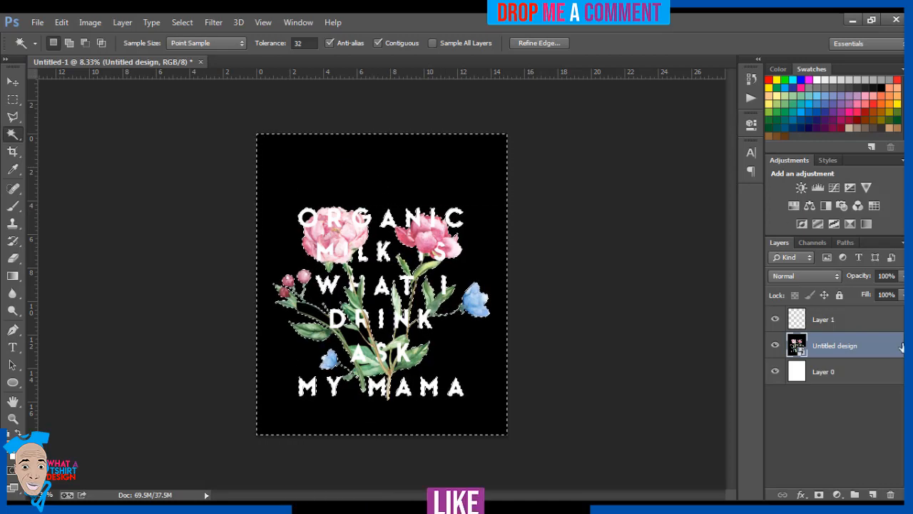
{"action": "right_click", "coordinate": [899, 350]}
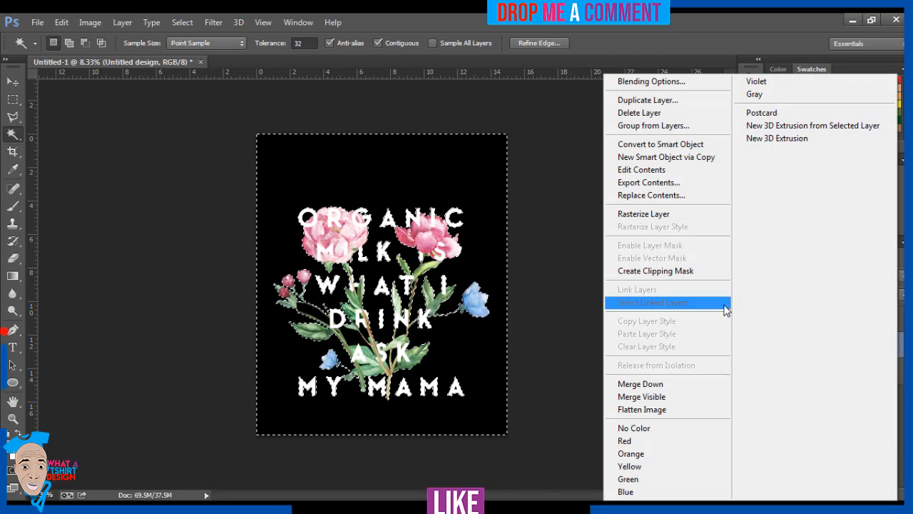
{"action": "left_click", "coordinate": [652, 215]}
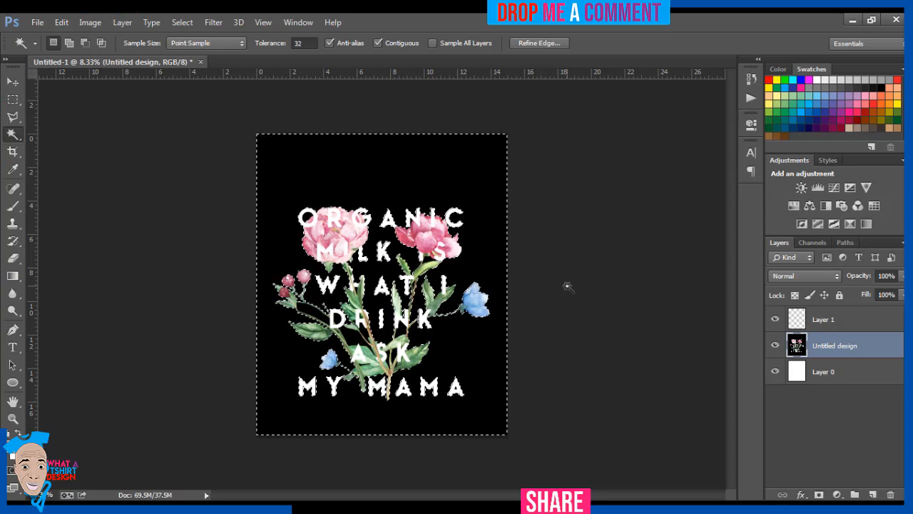
{"action": "key", "text": "Delete"}
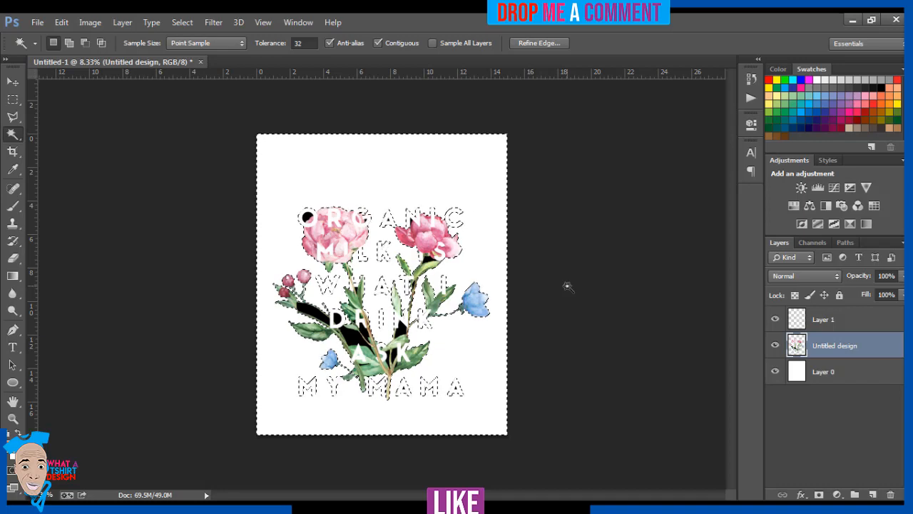
{"action": "key", "text": "ctrl+plus"}
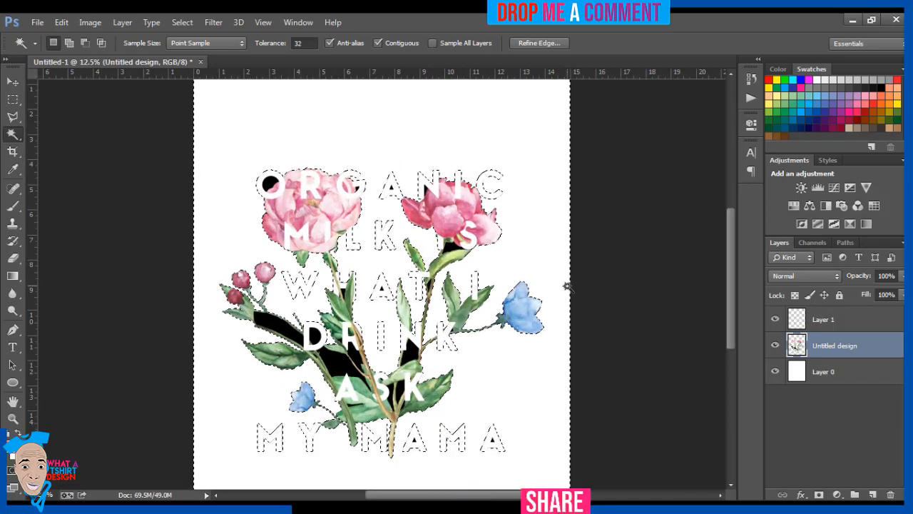
{"action": "key", "text": "ctrl+d"}
Delete the remaining enclosed black patches inside the letters and between the flower stems with the Magic Wand
{"action": "left_click", "coordinate": [271, 185]}
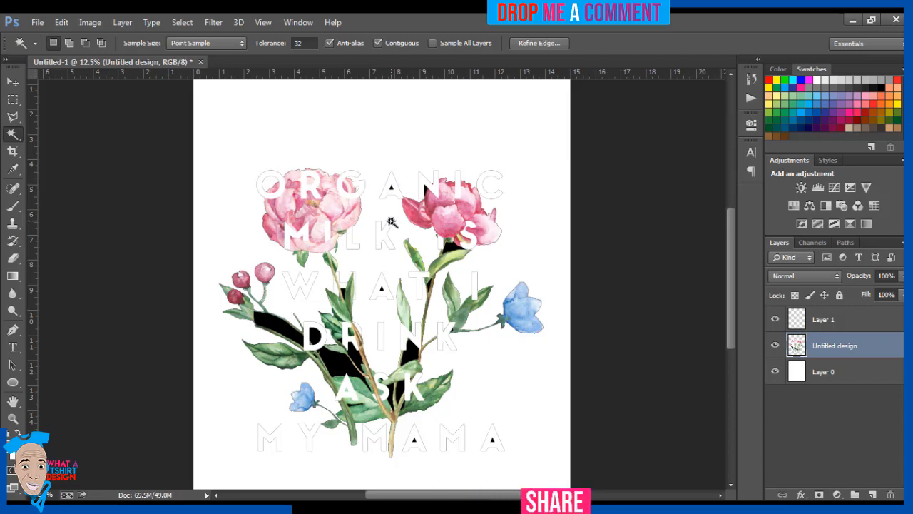
{"action": "key", "text": "ctrl+plus"}
{"action": "key", "text": "ctrl+plus"}
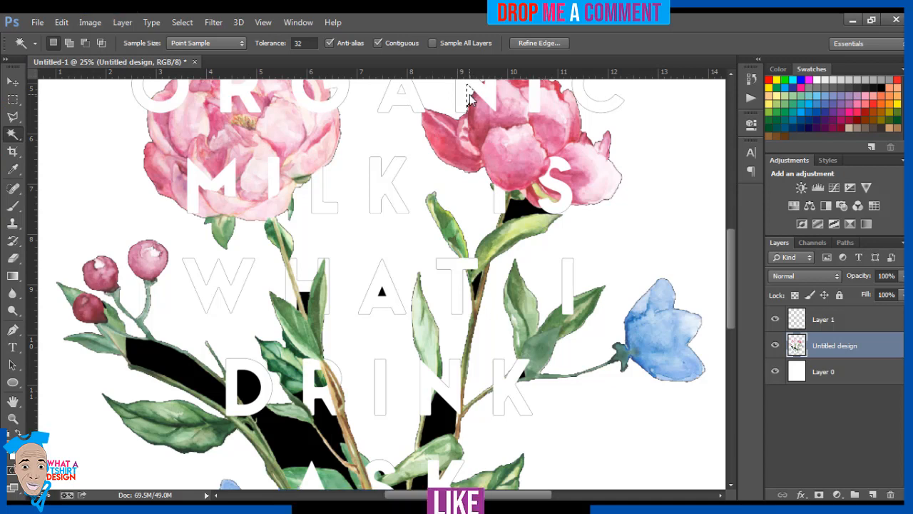
{"action": "left_click", "coordinate": [520, 215]}
{"action": "key", "text": "Delete"}
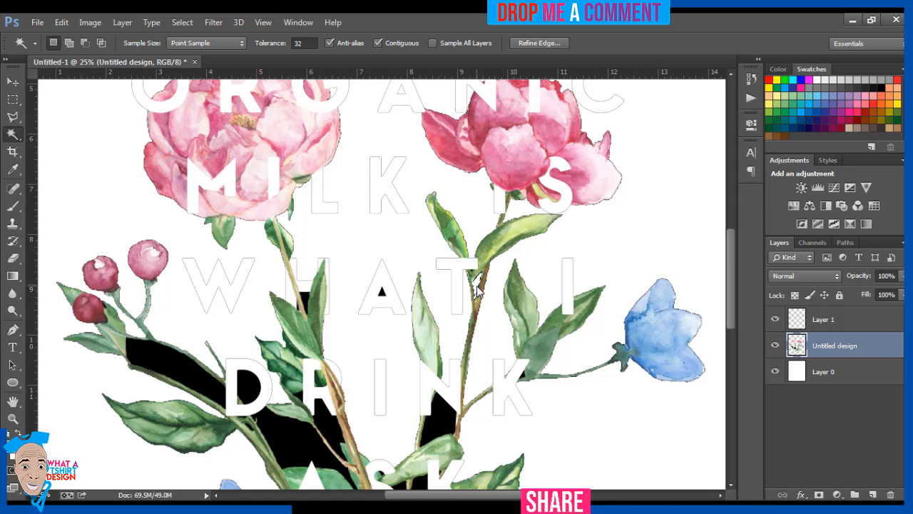
{"action": "left_click", "coordinate": [381, 292]}
{"action": "key", "text": "Delete"}
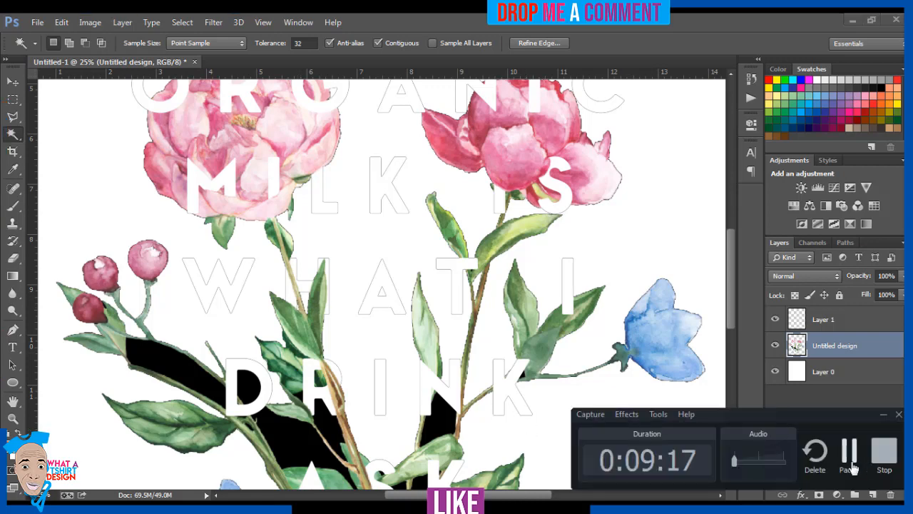
{"action": "left_click", "coordinate": [850, 457]}
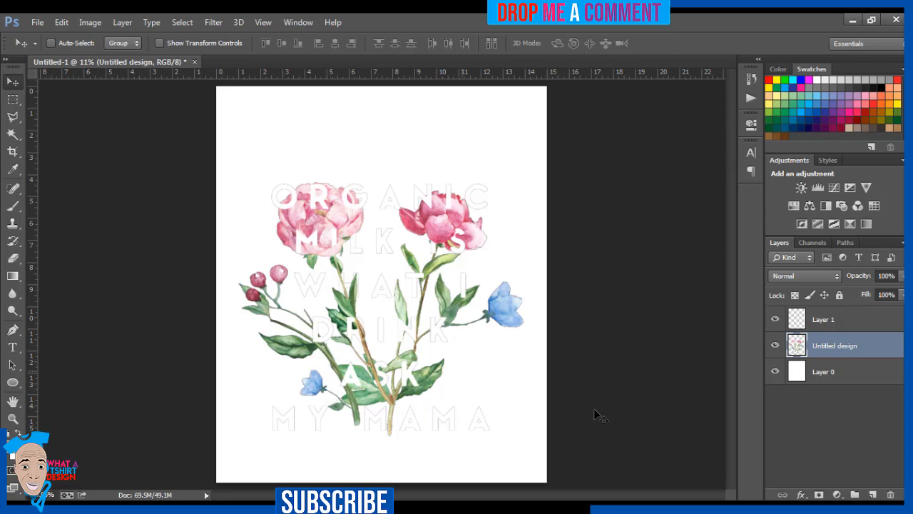
Hide the white Layer 0 and move the Untitled design artwork slightly upward on the transparent canvas
{"action": "left_click", "coordinate": [775, 372]}
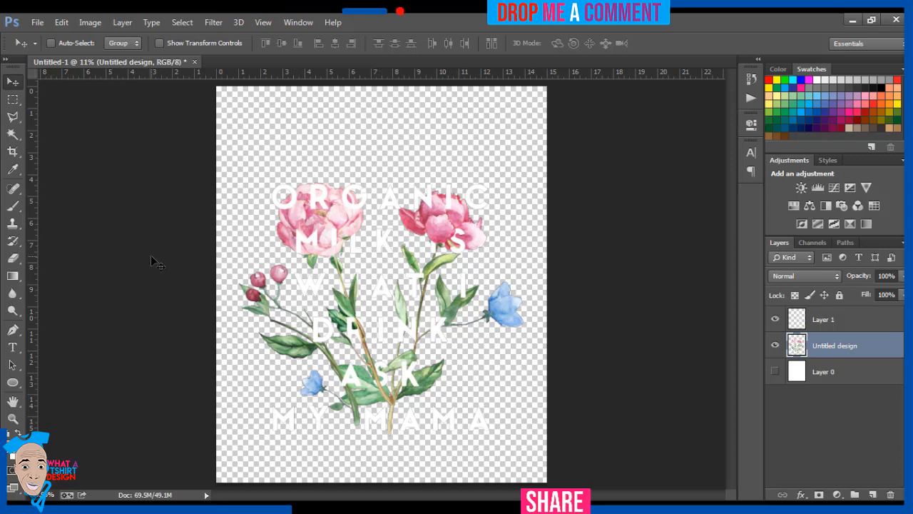
{"action": "left_click_drag", "start_coordinate": [371, 328], "coordinate": [371, 305]}
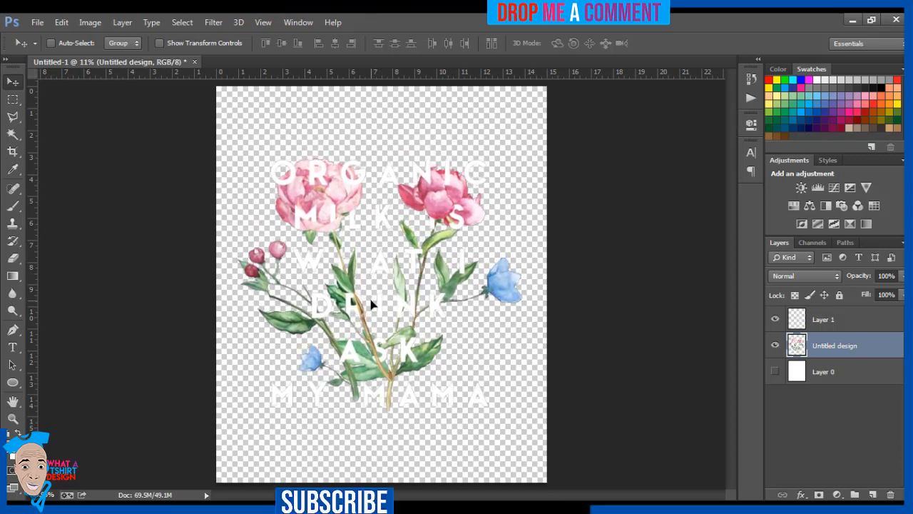
Save the transparent design as a PNG named Baby Shirts New in the Pictures library, with None / Fast compression and Interlaced enabled
{"action": "left_click", "coordinate": [34, 24]}
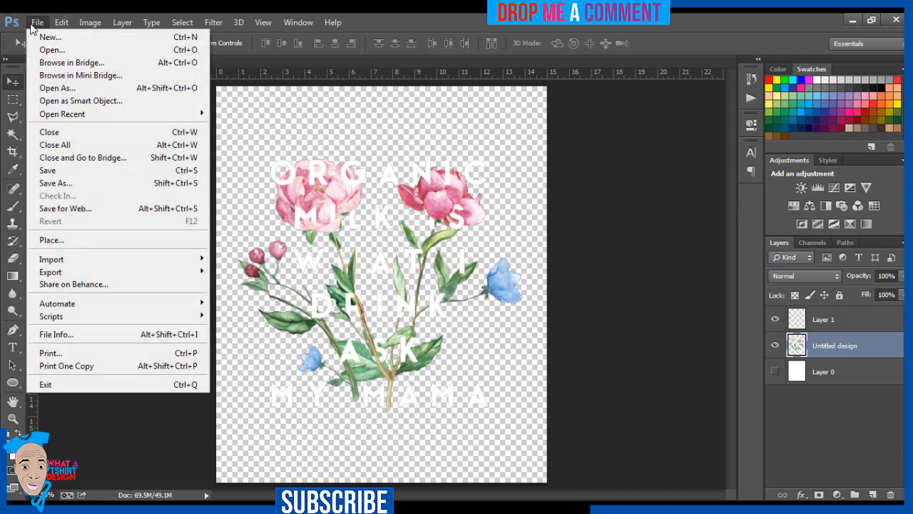
{"action": "left_click", "coordinate": [69, 183]}
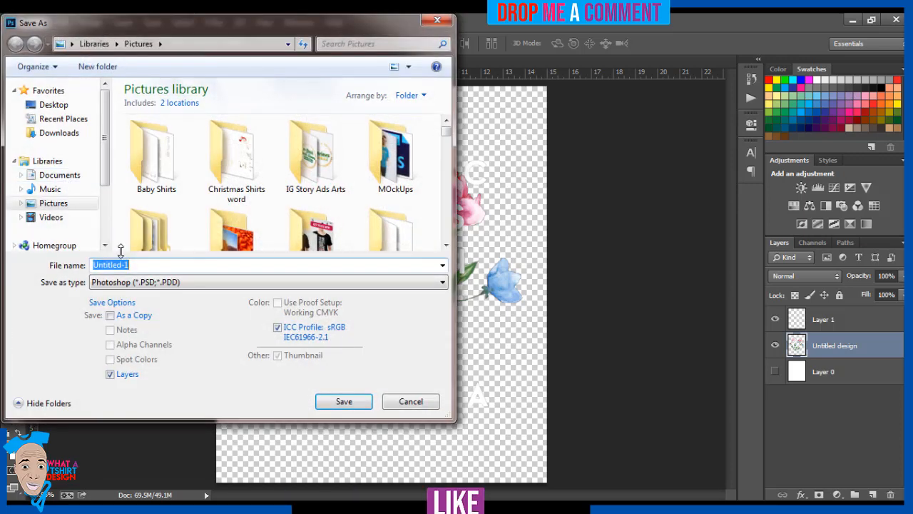
{"action": "type", "text": "B"}
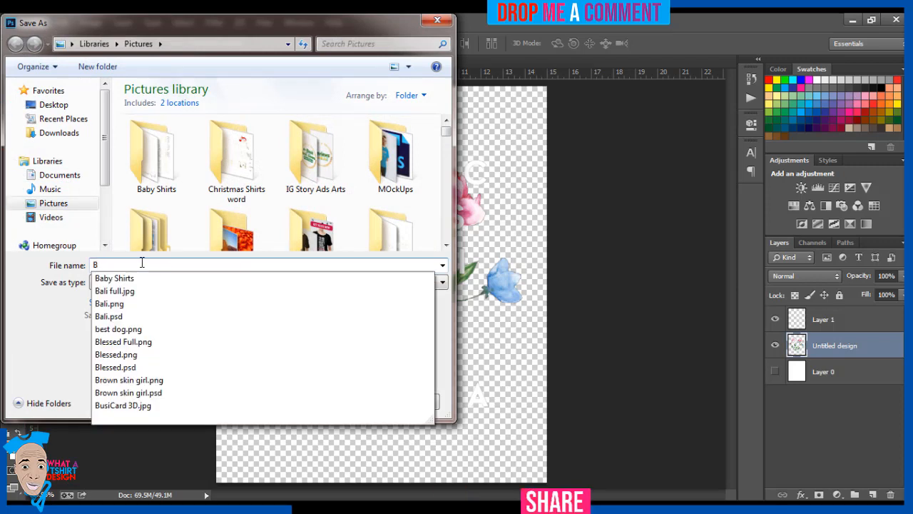
{"action": "key", "text": "Down"}
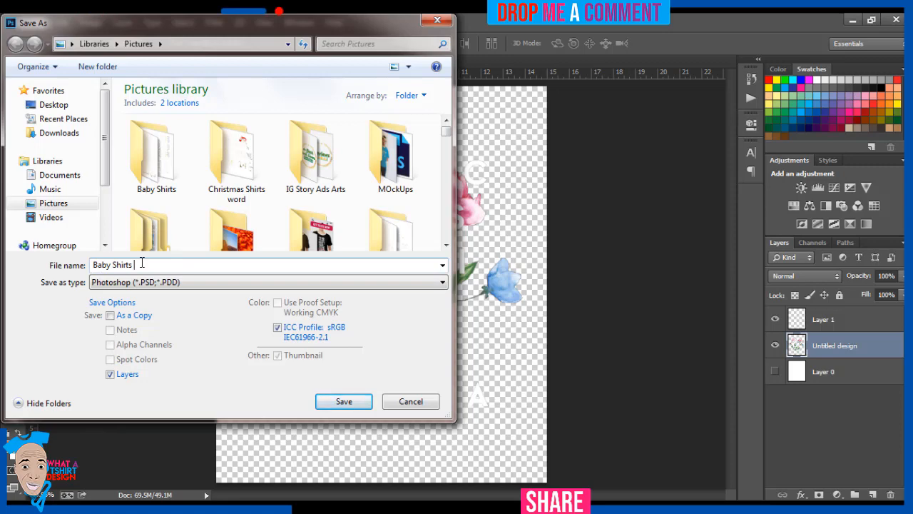
{"action": "type", "text": "New"}
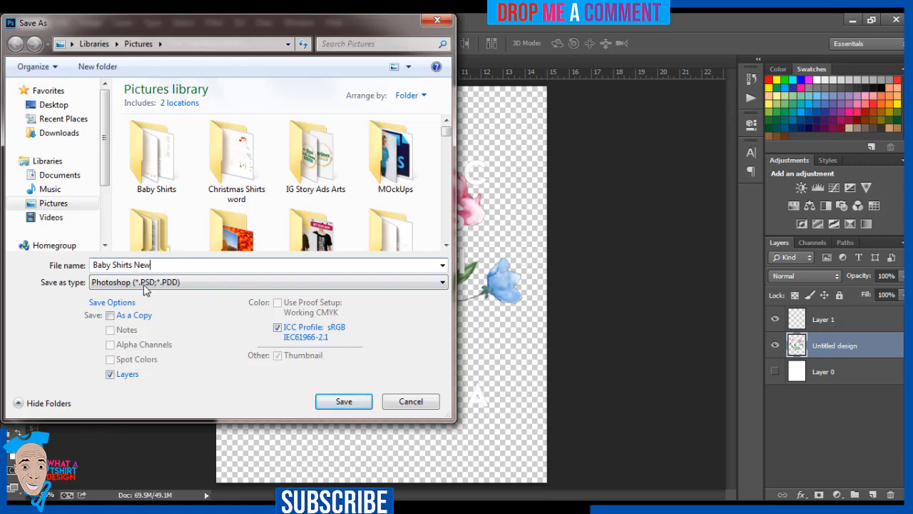
{"action": "left_click", "coordinate": [148, 283]}
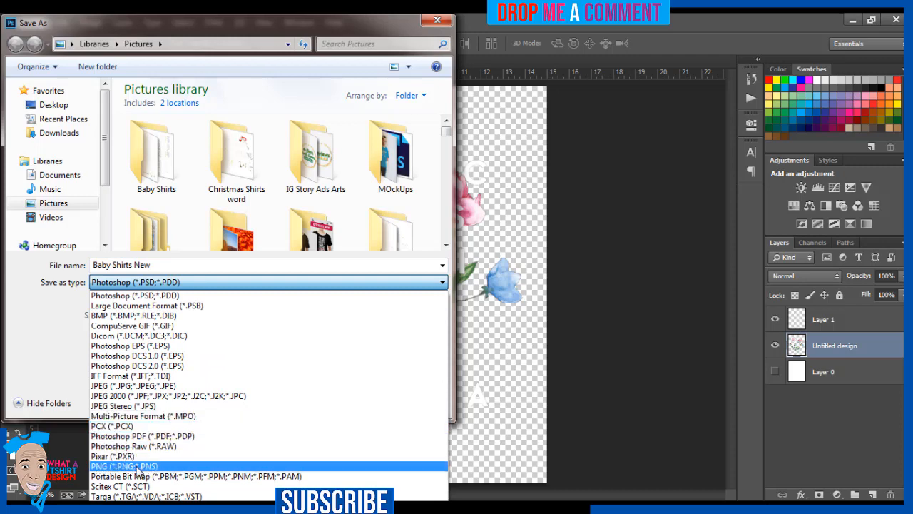
{"action": "left_click", "coordinate": [139, 466]}
{"action": "left_click", "coordinate": [345, 402]}
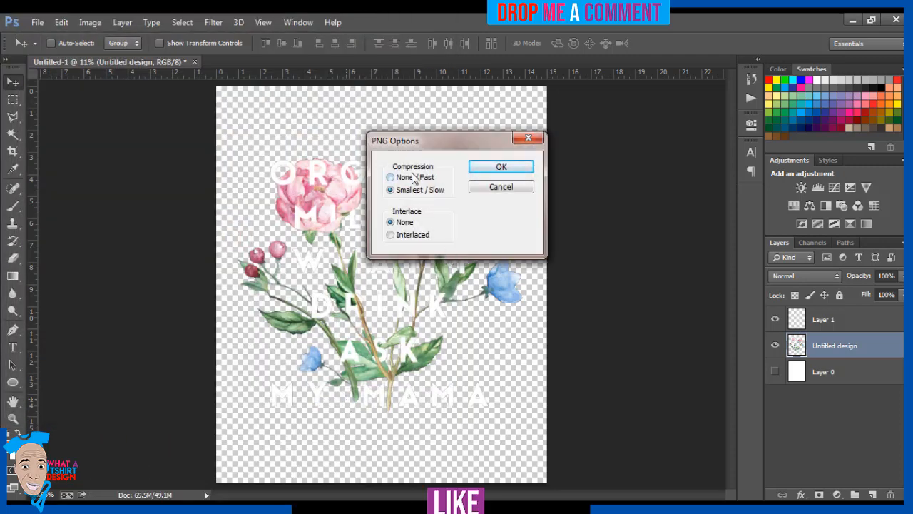
{"action": "left_click", "coordinate": [415, 178]}
{"action": "left_click", "coordinate": [418, 240]}
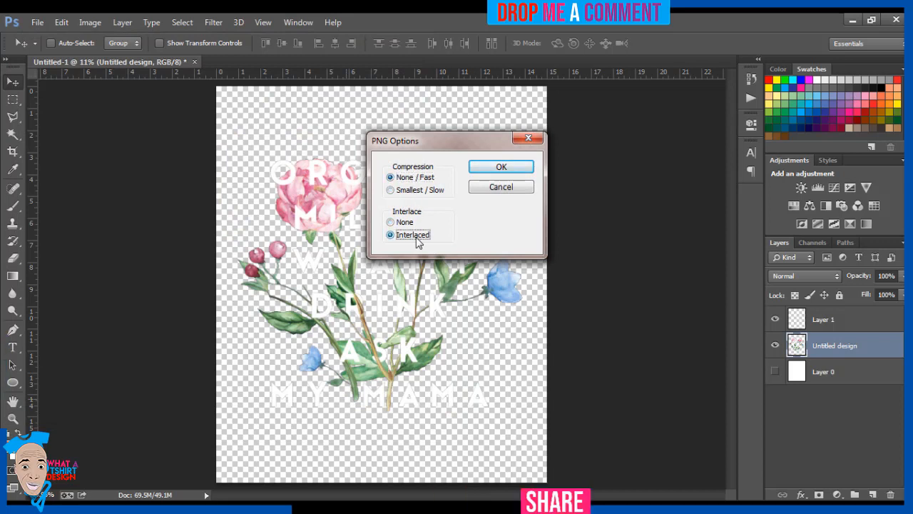
{"action": "left_click", "coordinate": [508, 169]}
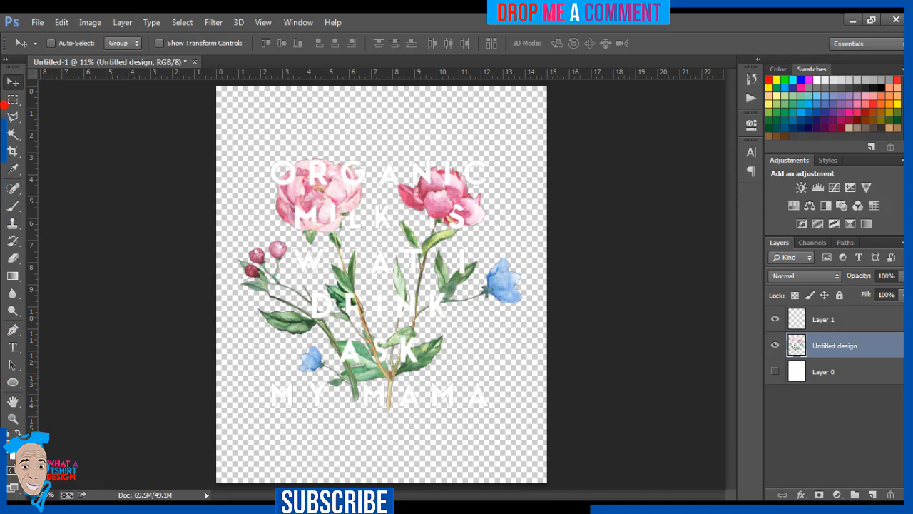
Open the New tshirt mockup on hunger PSD from the MOckUps folder in the Pictures library
{"action": "key", "text": "alt+Tab"}
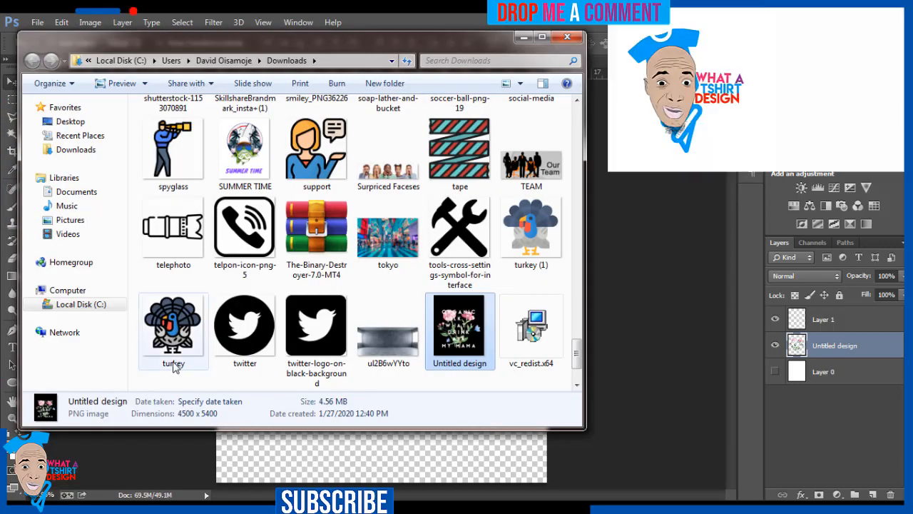
{"action": "left_click", "coordinate": [79, 222]}
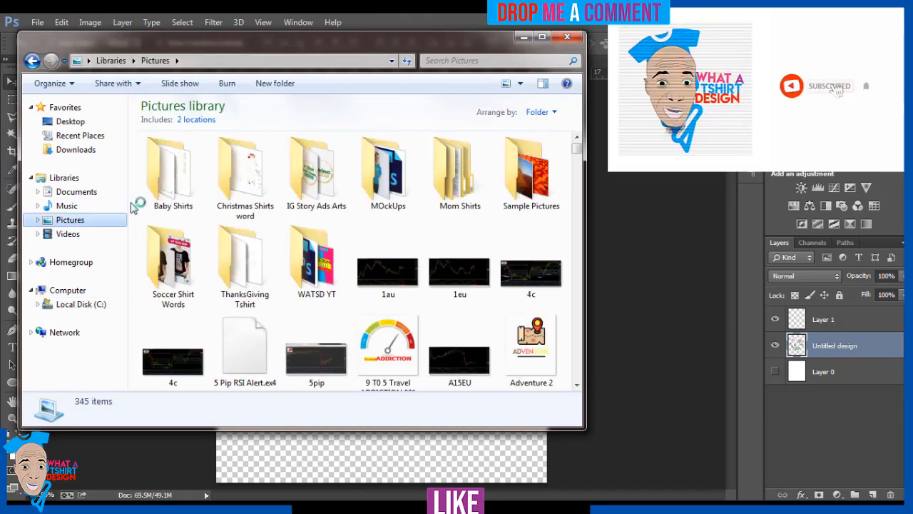
{"action": "double_click", "coordinate": [387, 171]}
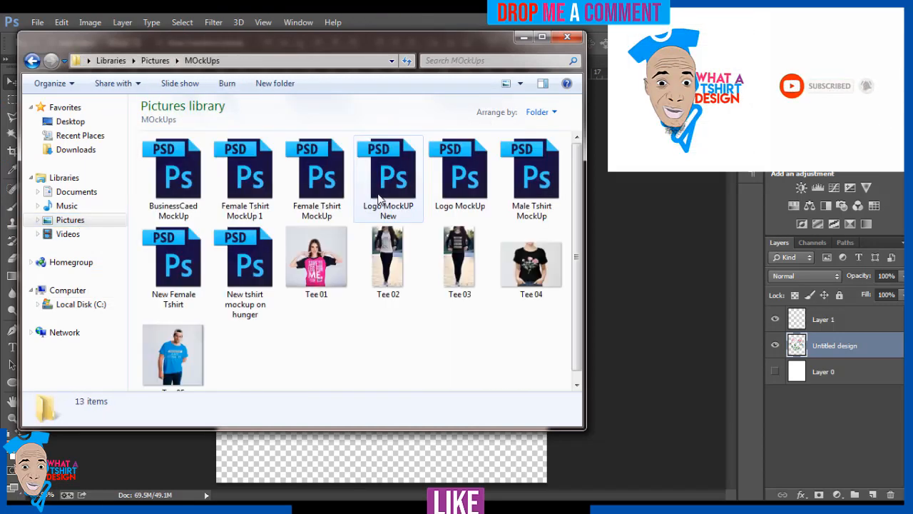
{"action": "double_click", "coordinate": [252, 280]}
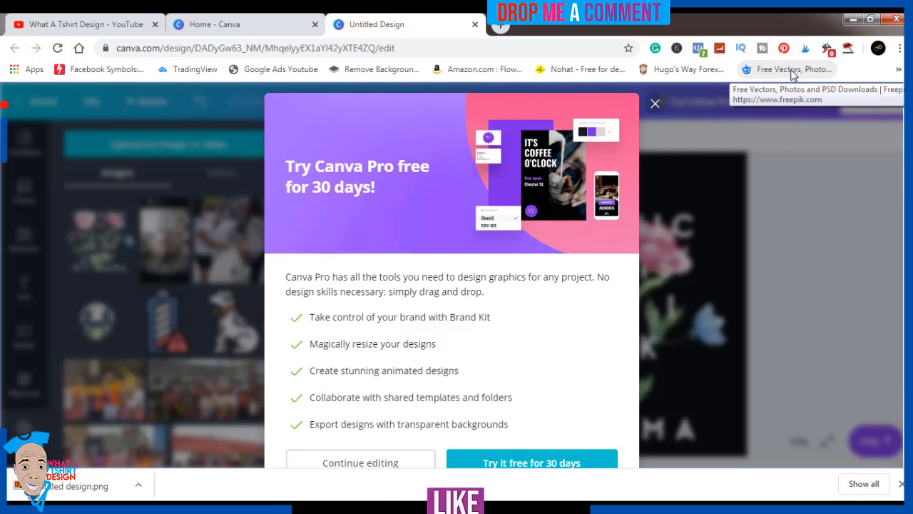
{"action": "left_click", "coordinate": [853, 23]}
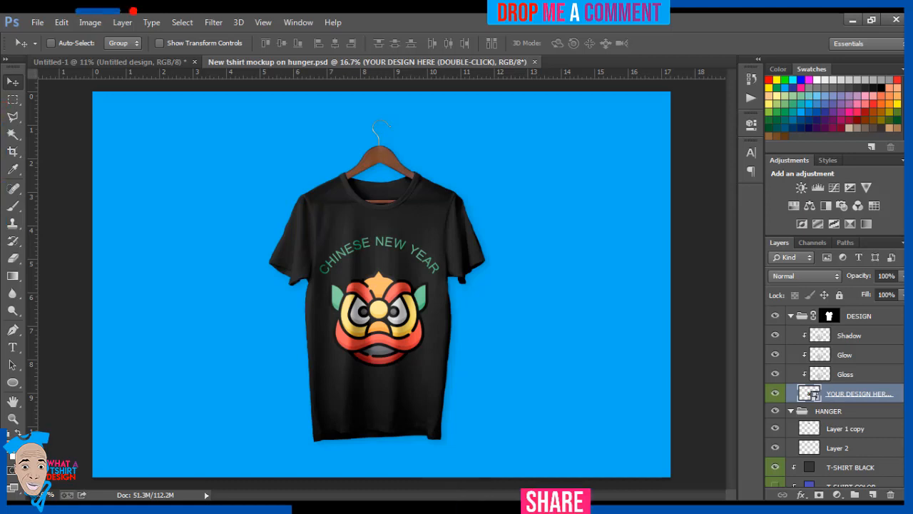
Open the contents of the YOUR DESIGN HERE smart object and delete its Chi layer
{"action": "double_click", "coordinate": [807, 395]}
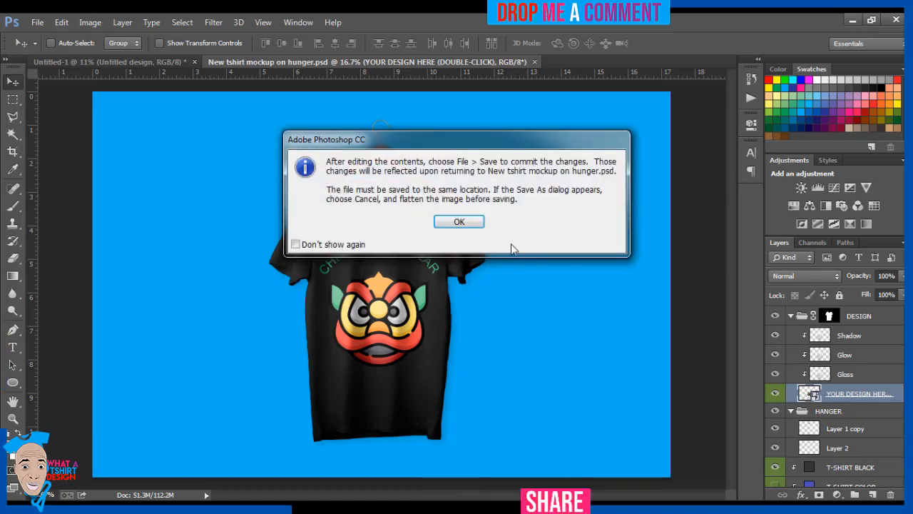
{"action": "left_click", "coordinate": [460, 222]}
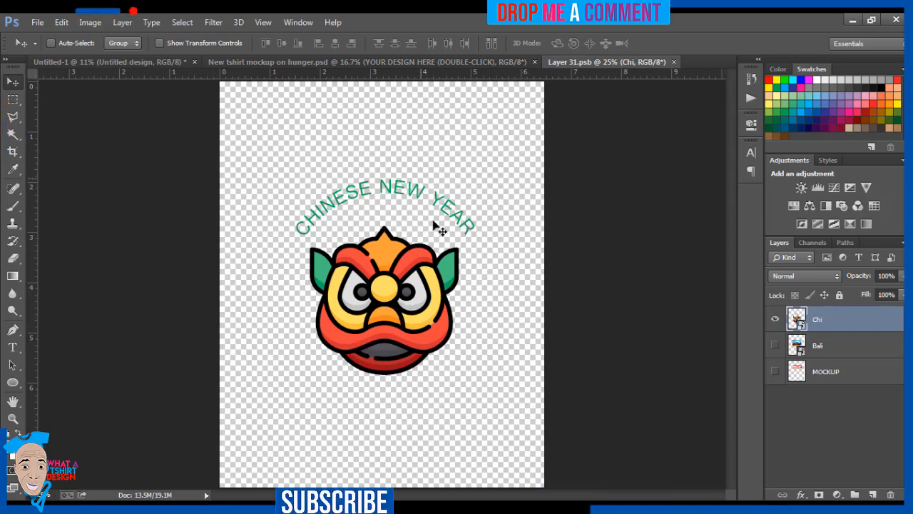
{"action": "key", "text": "Delete"}
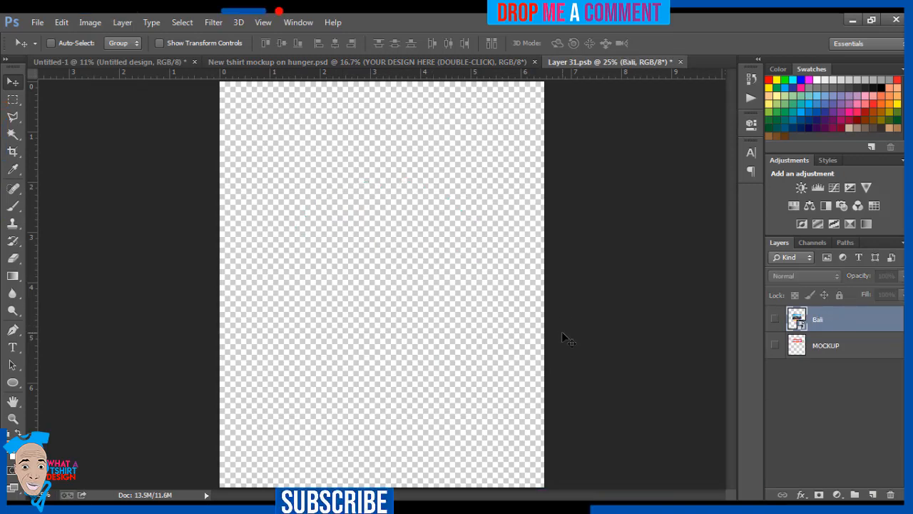
Place the Baby Shirts New PNG from the Pictures library into the smart object, scaled around its centre to about 31%
{"action": "left_click", "coordinate": [202, 508]}
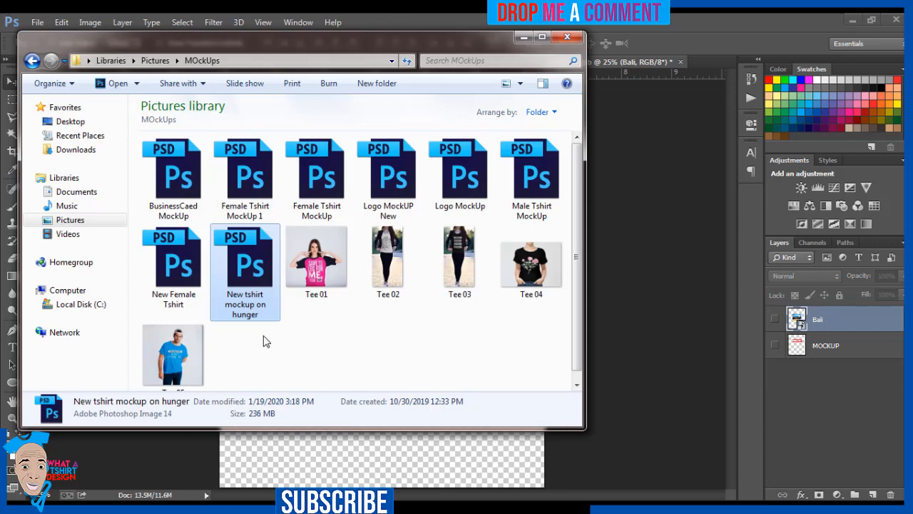
{"action": "left_click", "coordinate": [71, 219]}
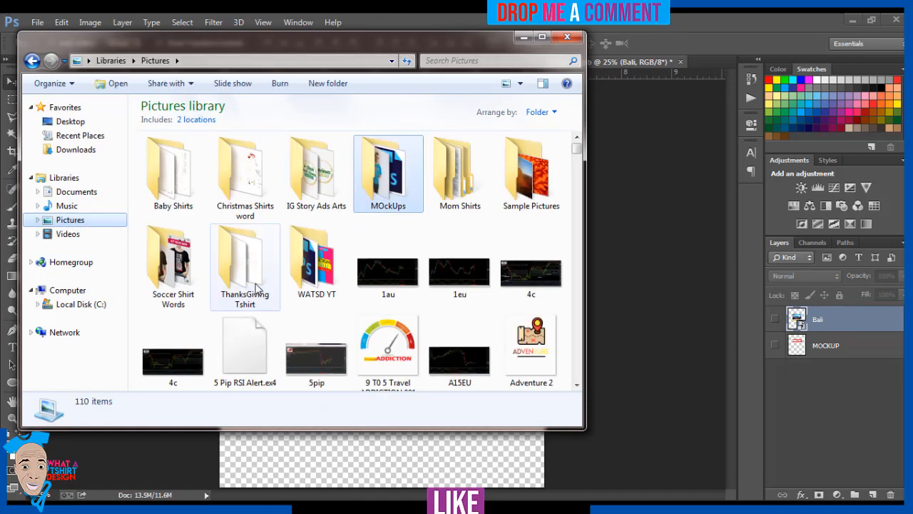
{"action": "left_click", "coordinate": [247, 281]}
{"action": "key", "text": "b"}
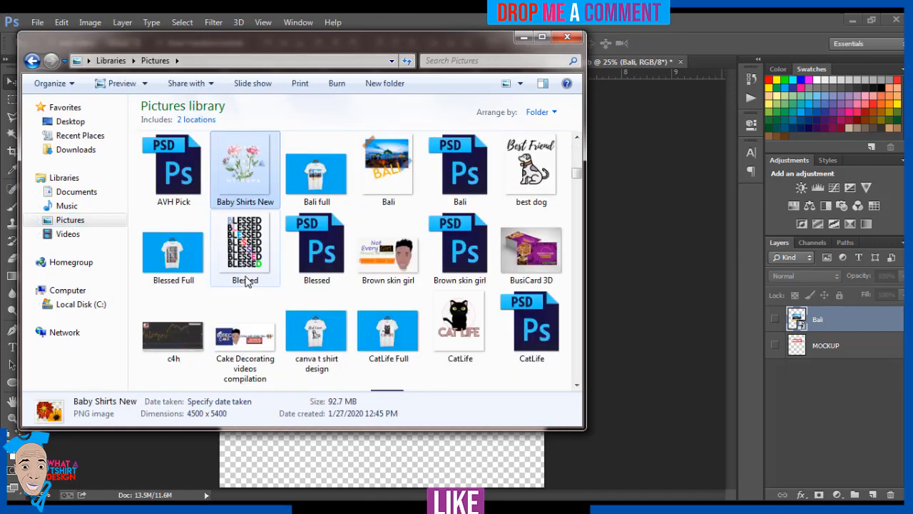
{"action": "left_click_drag", "start_coordinate": [232, 153], "coordinate": [362, 454]}
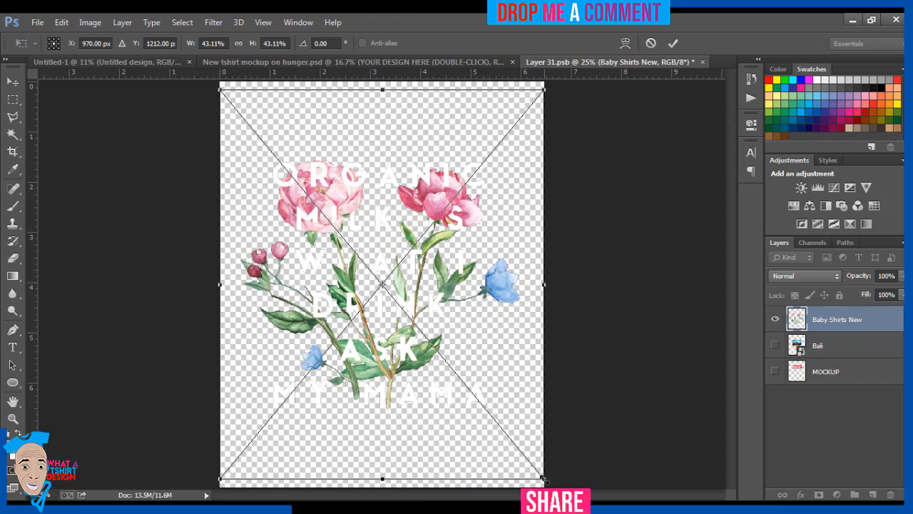
{"action": "left_click_drag", "start_coordinate": [542, 476], "coordinate": [498, 426]}
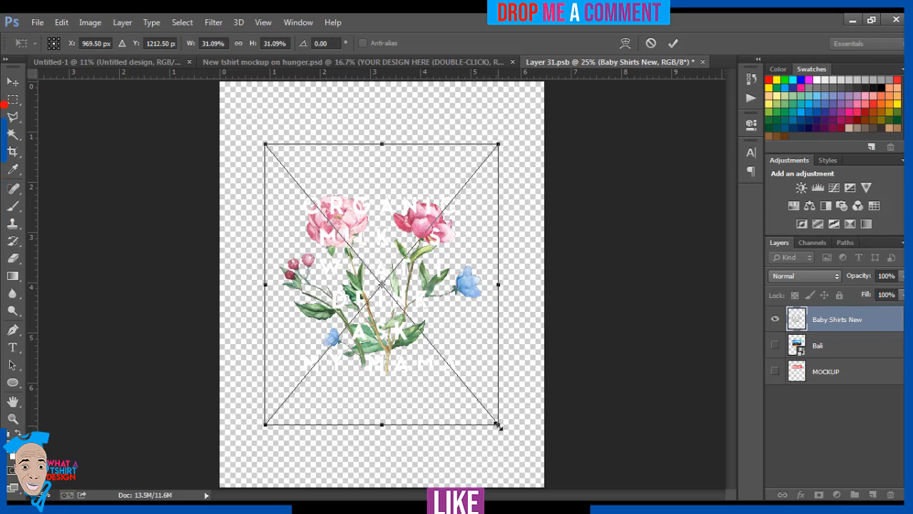
{"action": "key", "text": "Return"}
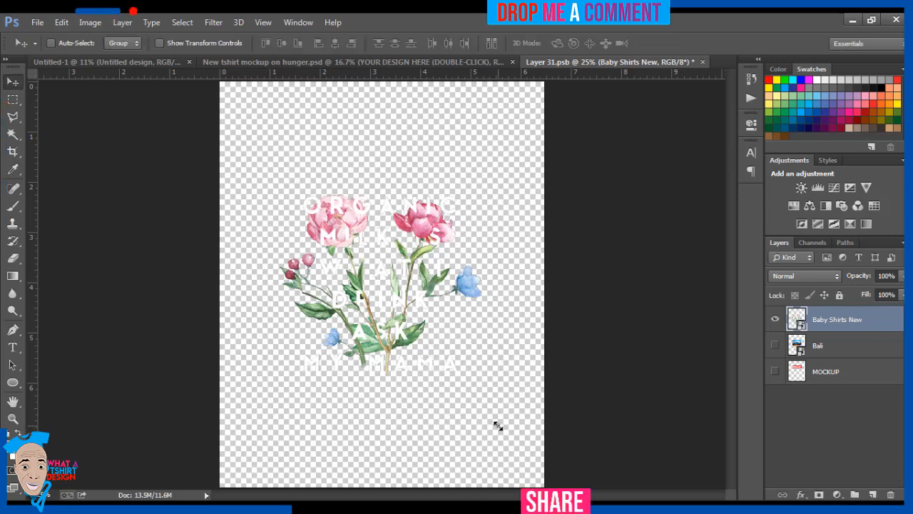
Save the edited smart object contents and check the floral design on the black T-shirt mockup
{"action": "left_click", "coordinate": [41, 24]}
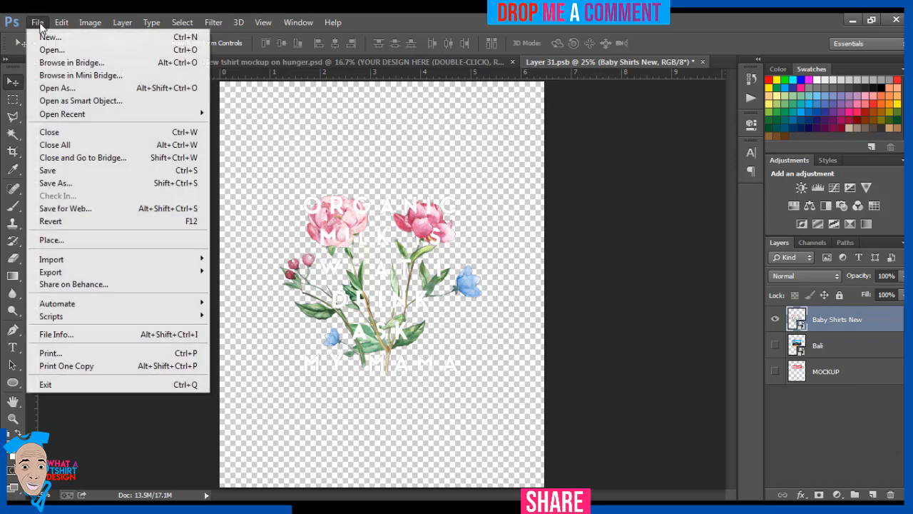
{"action": "left_click", "coordinate": [57, 170]}
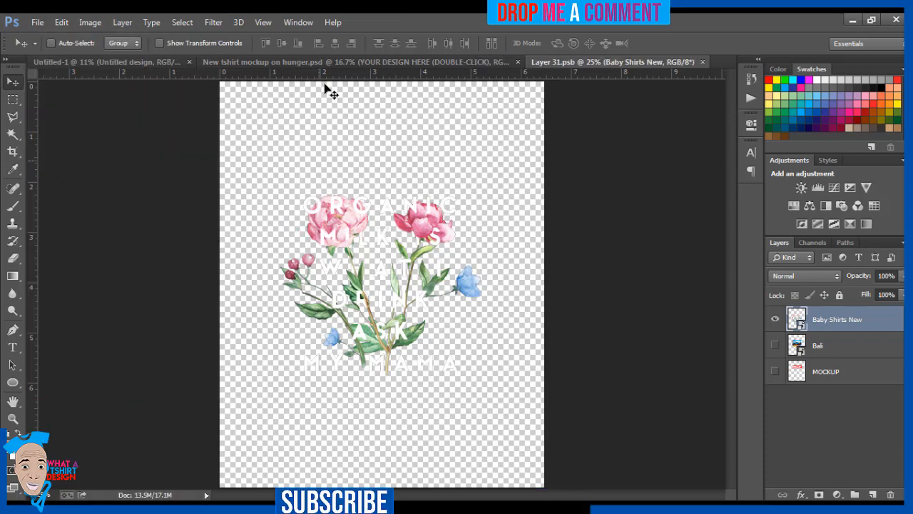
{"action": "left_click", "coordinate": [335, 62]}
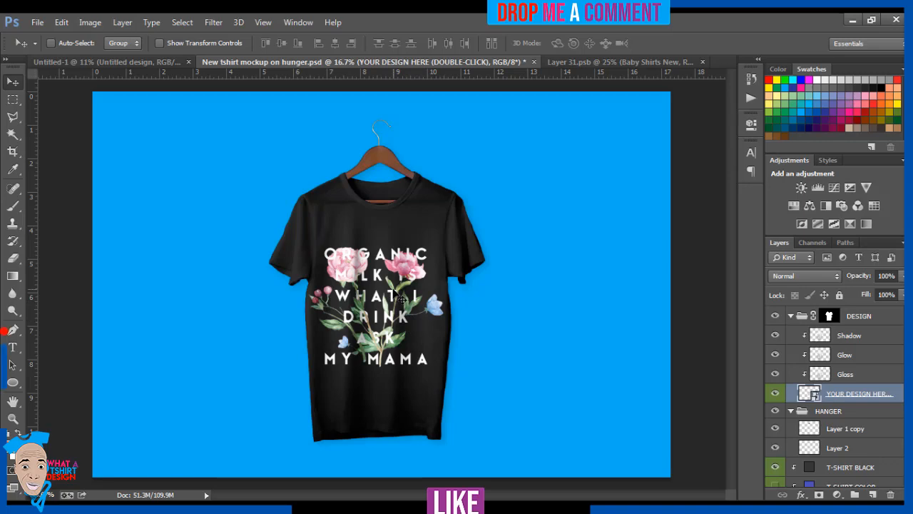
Scale the Baby Shirts New layer in the smart object down to about 28%, save the contents and return to the mockup
{"action": "left_click", "coordinate": [592, 62]}
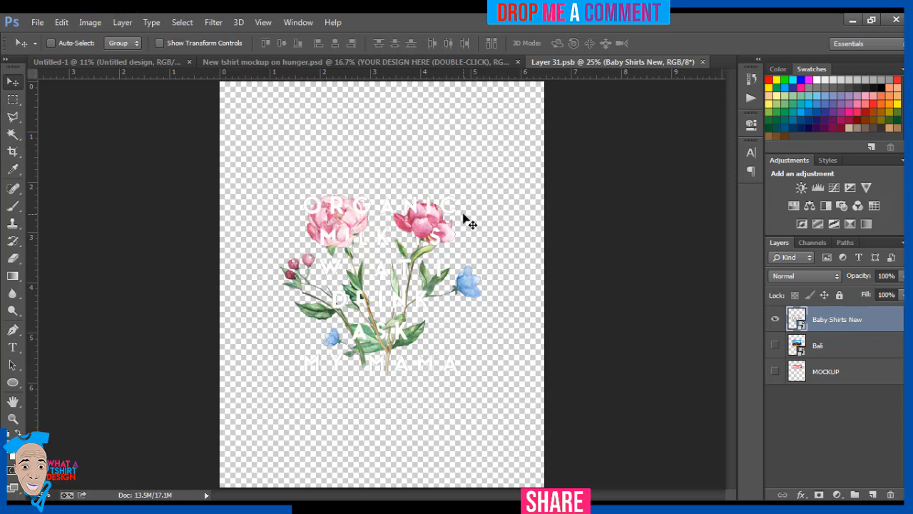
{"action": "key", "text": "ctrl+t"}
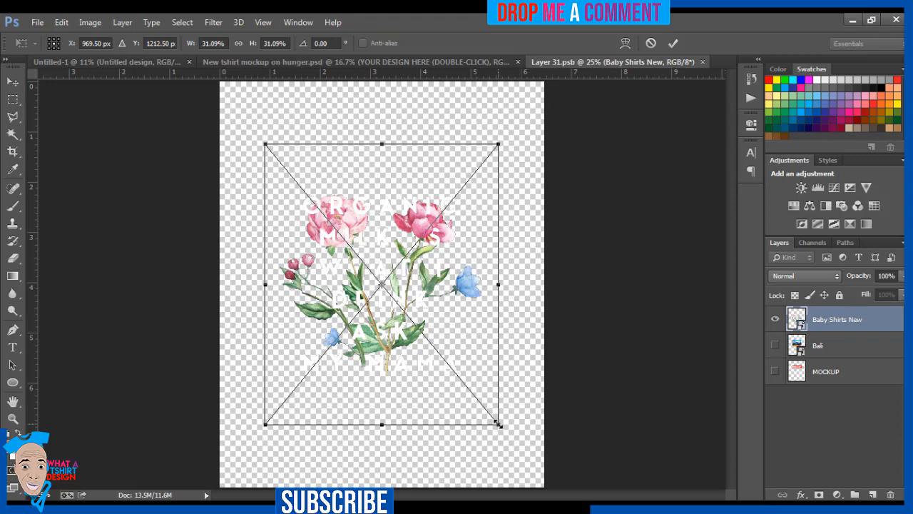
{"action": "left_click_drag", "start_coordinate": [498, 425], "coordinate": [486, 410]}
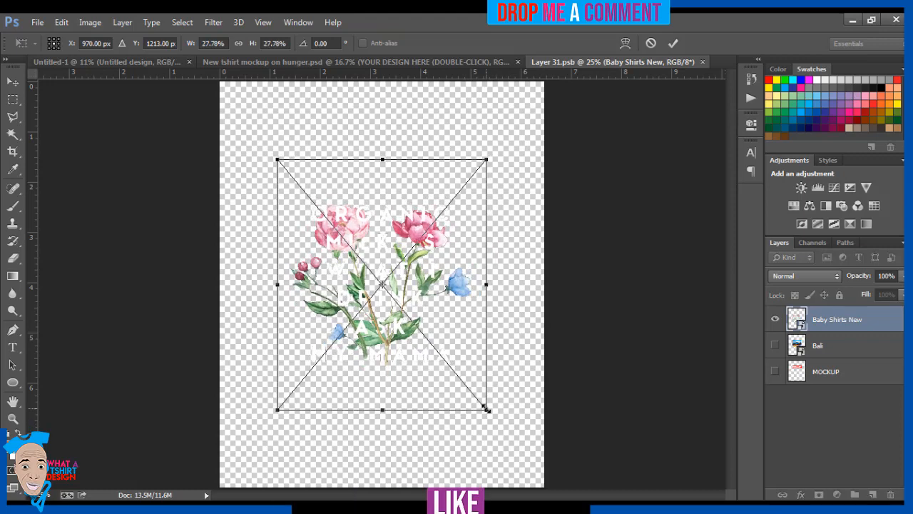
{"action": "key", "text": "Return"}
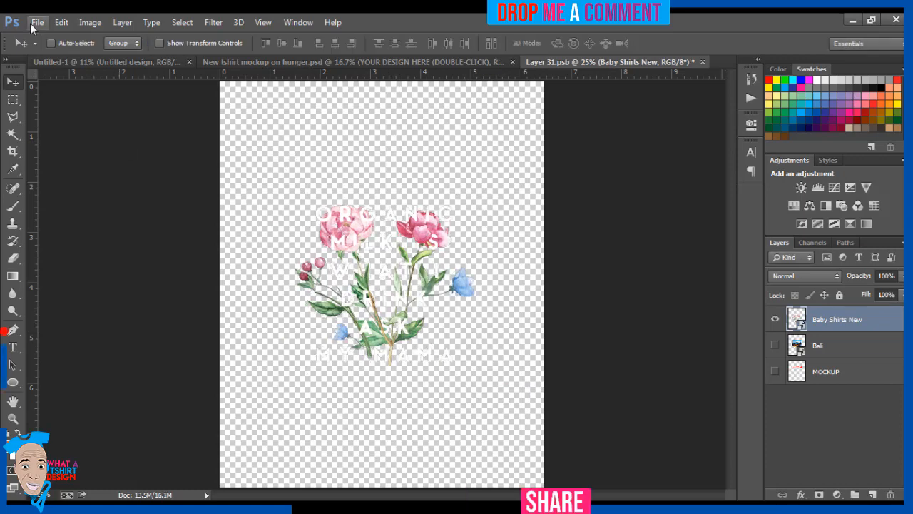
{"action": "left_click", "coordinate": [36, 22]}
{"action": "left_click", "coordinate": [65, 172]}
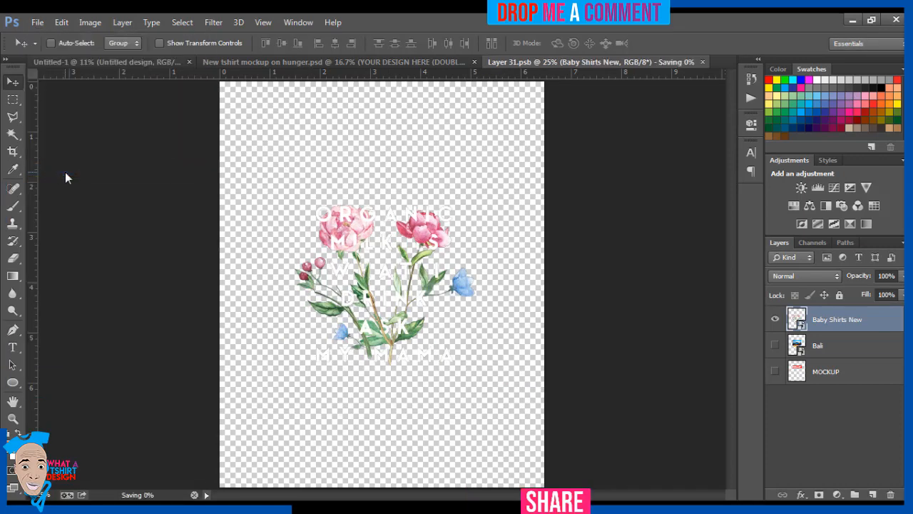
{"action": "left_click", "coordinate": [310, 64]}
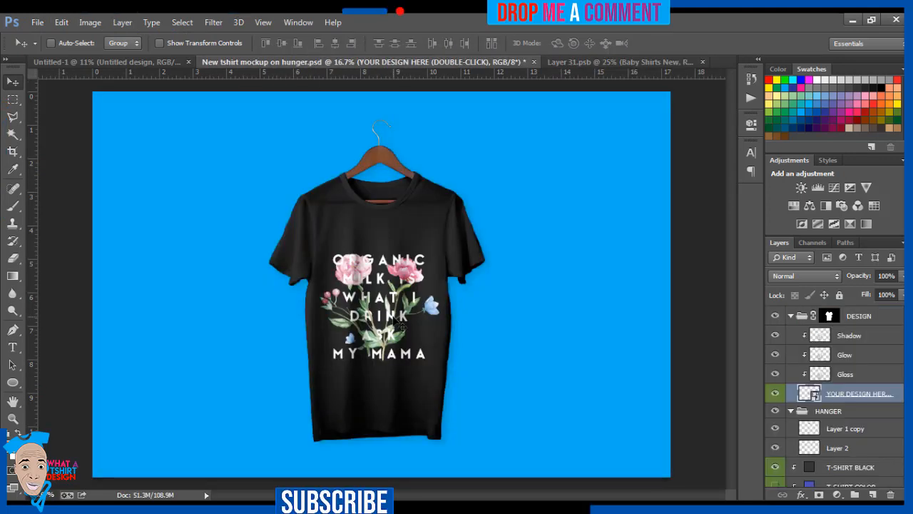
Start saving a copy of the T-shirt mockup in the Pictures library under the file name Baby Shirts New Full
{"action": "left_click", "coordinate": [39, 23]}
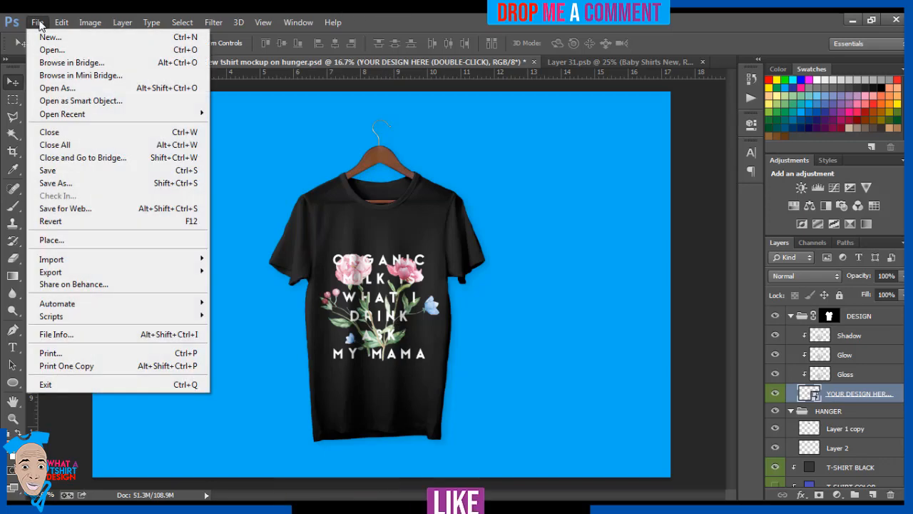
{"action": "left_click", "coordinate": [61, 185]}
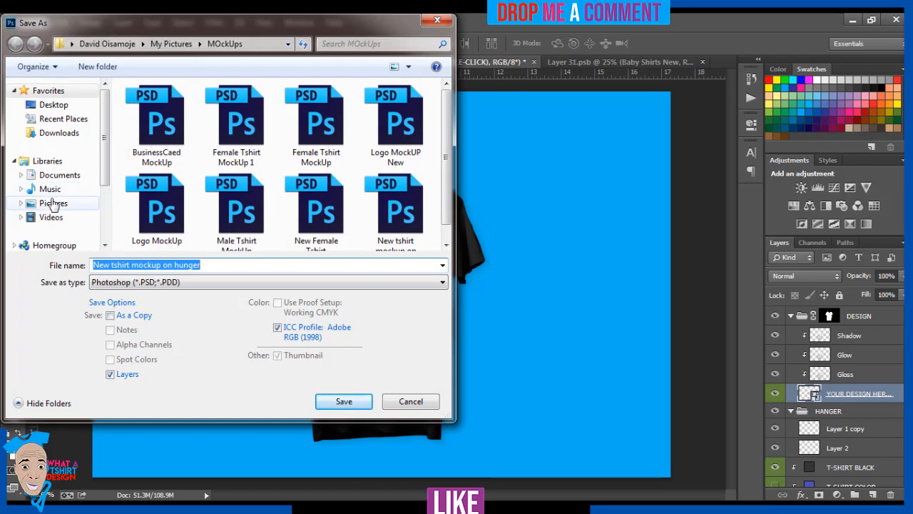
{"action": "left_click", "coordinate": [53, 202]}
{"action": "left_click", "coordinate": [113, 266]}
{"action": "type", "text": "b"}
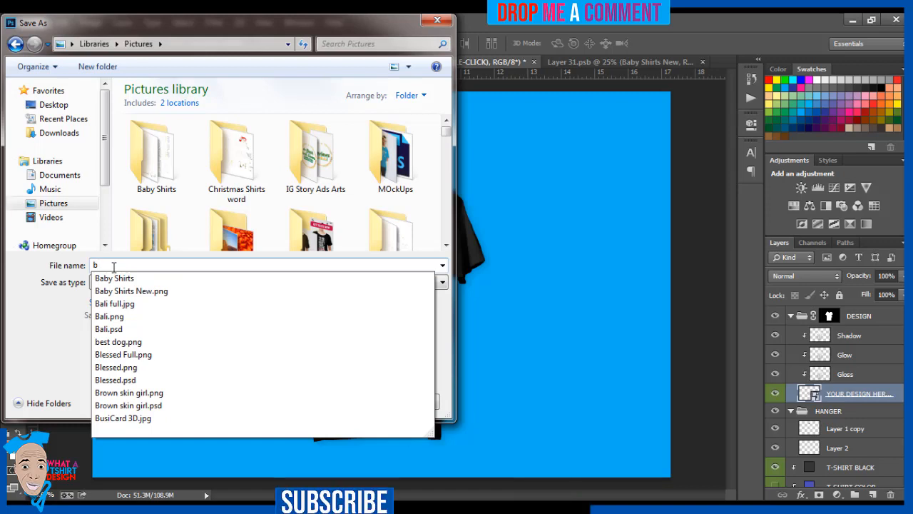
{"action": "type", "text": "aby"}
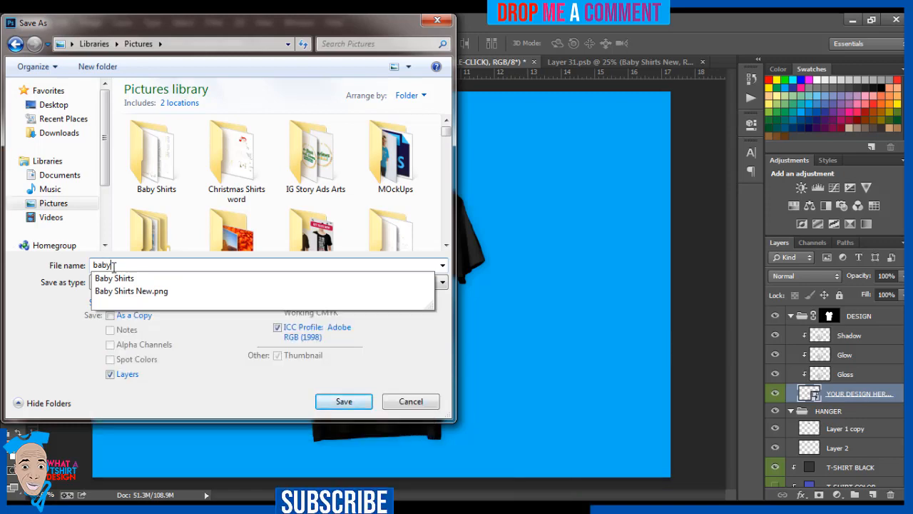
{"action": "key", "text": "Down"}
{"action": "key", "text": "Down"}
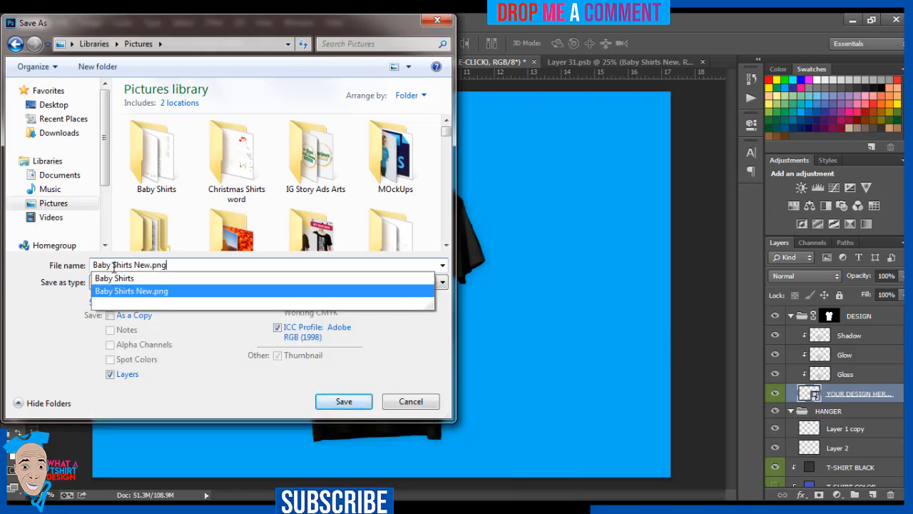
{"action": "key", "text": "BackSpace"}
{"action": "key", "text": "BackSpace"}
{"action": "key", "text": "BackSpace"}
{"action": "key", "text": "BackSpace"}
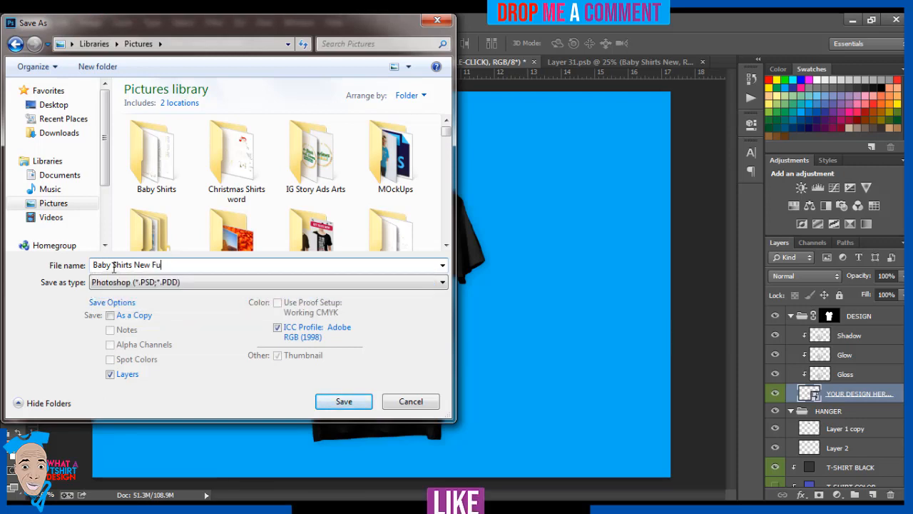
Choose JPEG as the file format and save the mockup image at maximum quality 12 with the Progressive option
{"action": "left_click", "coordinate": [124, 282]}
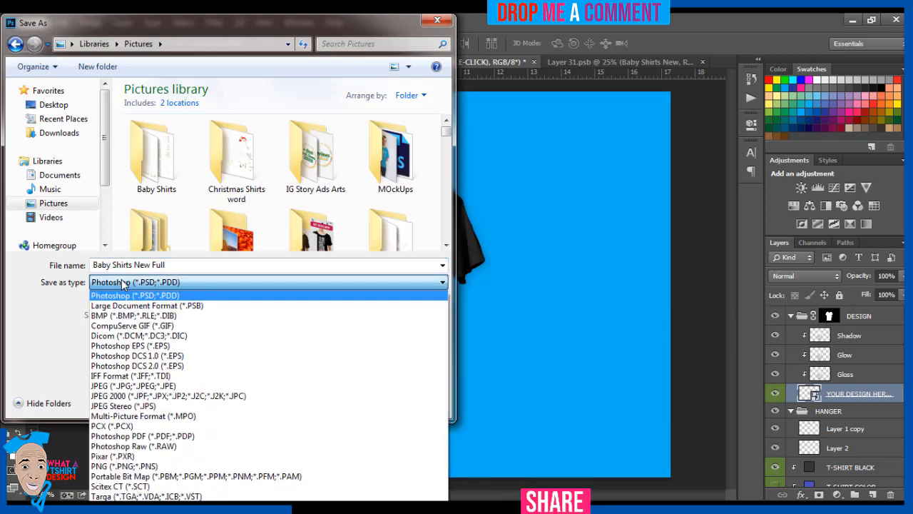
{"action": "left_click", "coordinate": [125, 386]}
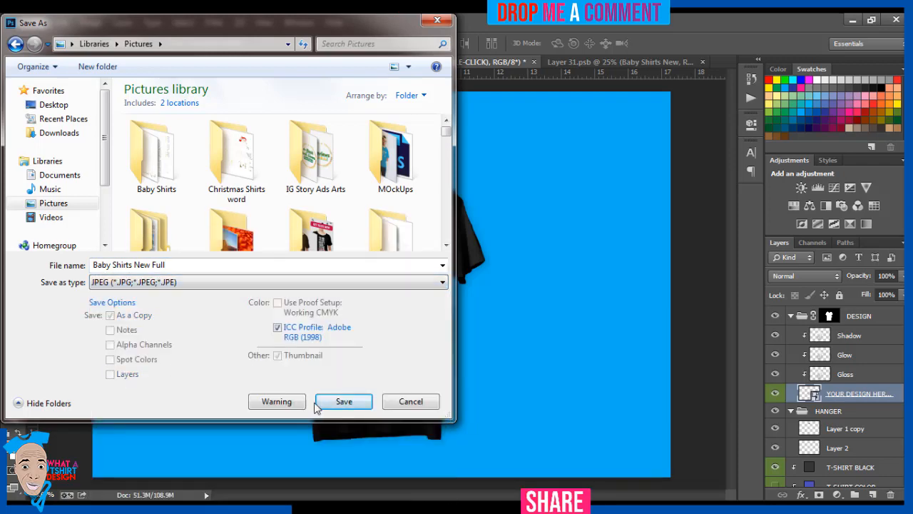
{"action": "left_click", "coordinate": [344, 401]}
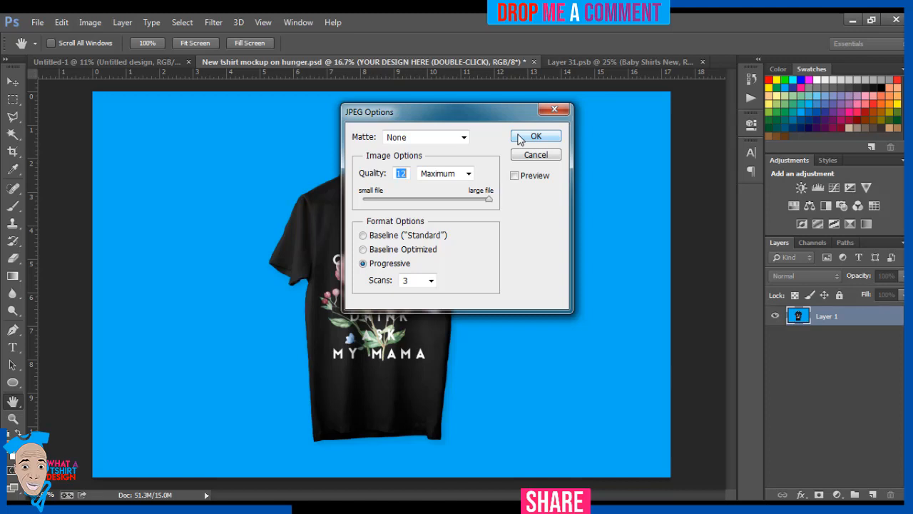
{"action": "left_click", "coordinate": [535, 136]}
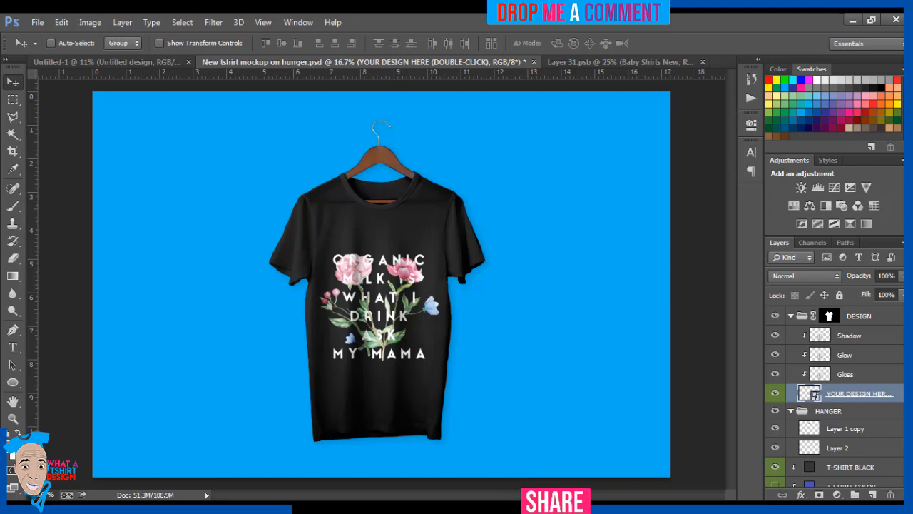
{"action": "left_click", "coordinate": [515, 508]}
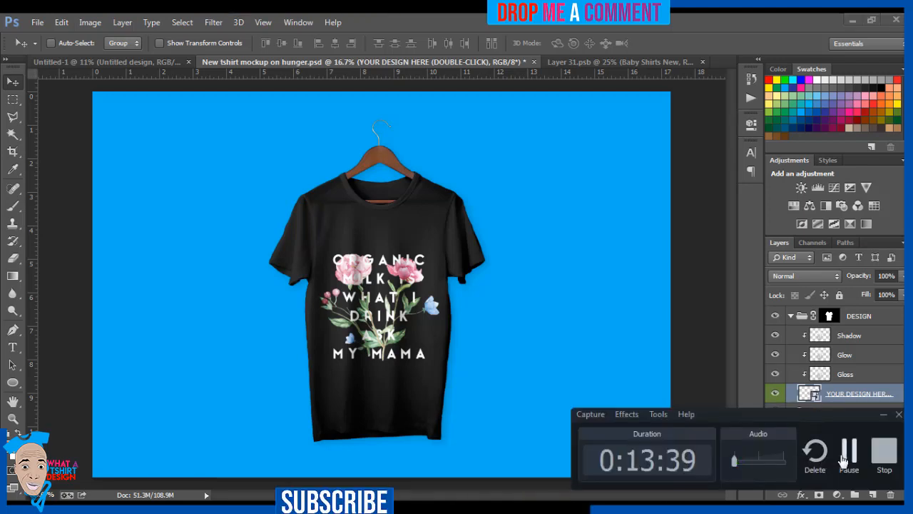
{"action": "left_click", "coordinate": [880, 454]}
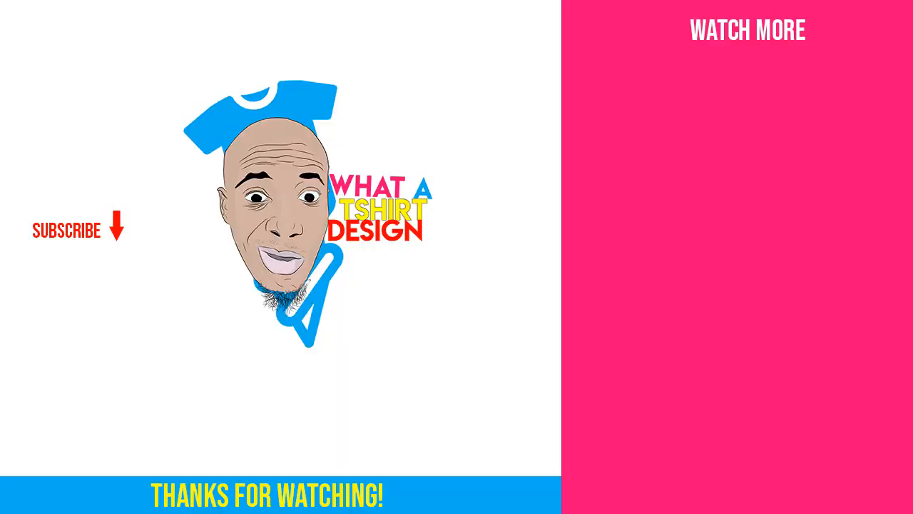